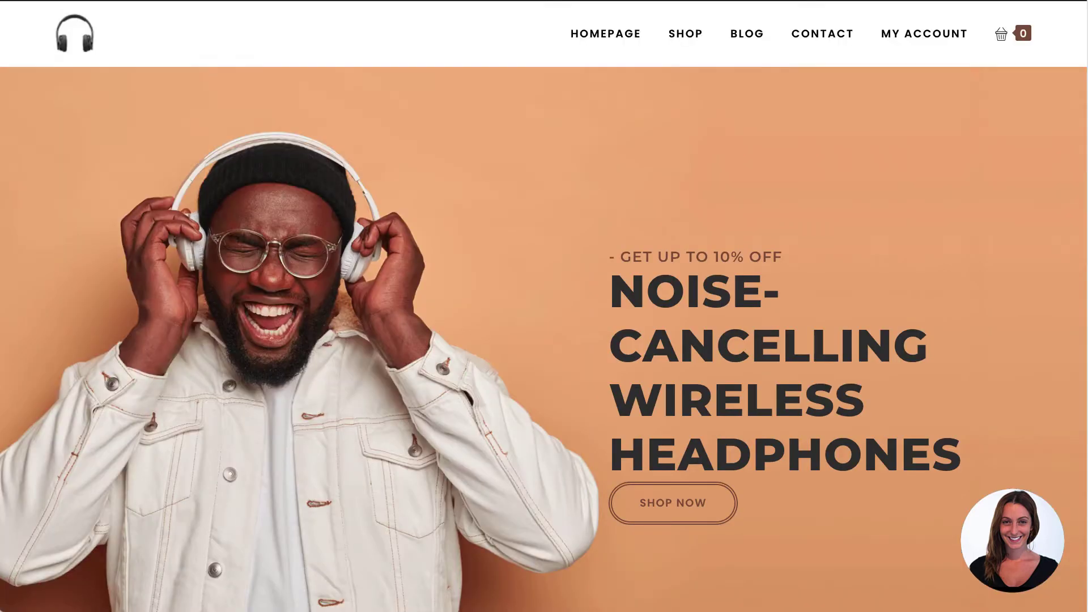
- Scroll through the headphone storefront, then show the admin's Installed Plugins list with the WPML plugins
{"action": "scroll", "coordinate": [544, 340], "scroll_direction": "down", "scroll_amount": 20}
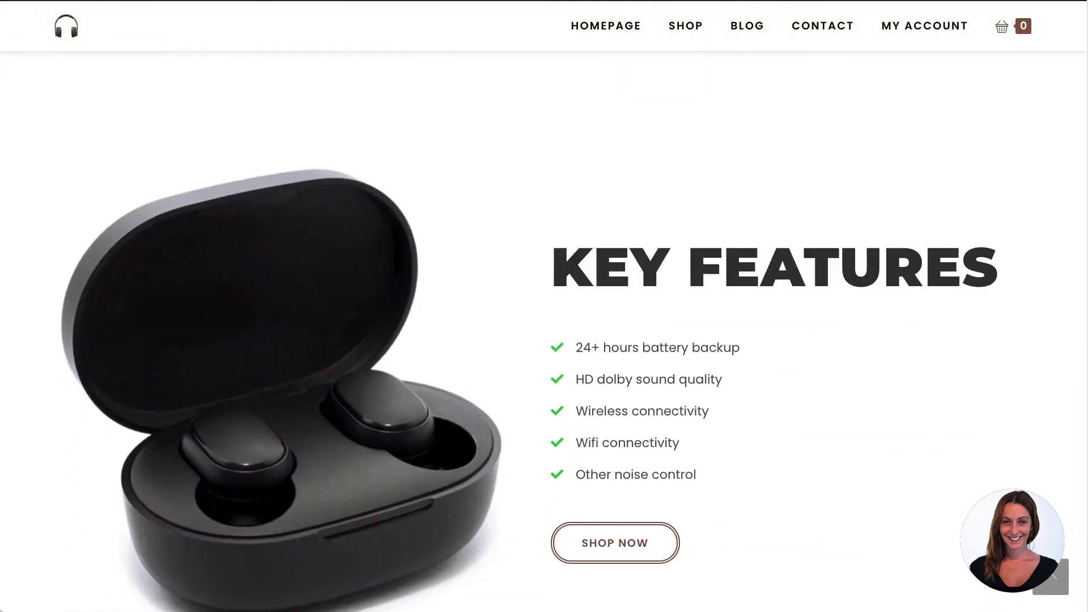
{"action": "scroll", "coordinate": [544, 340], "scroll_direction": "down", "scroll_amount": 5}
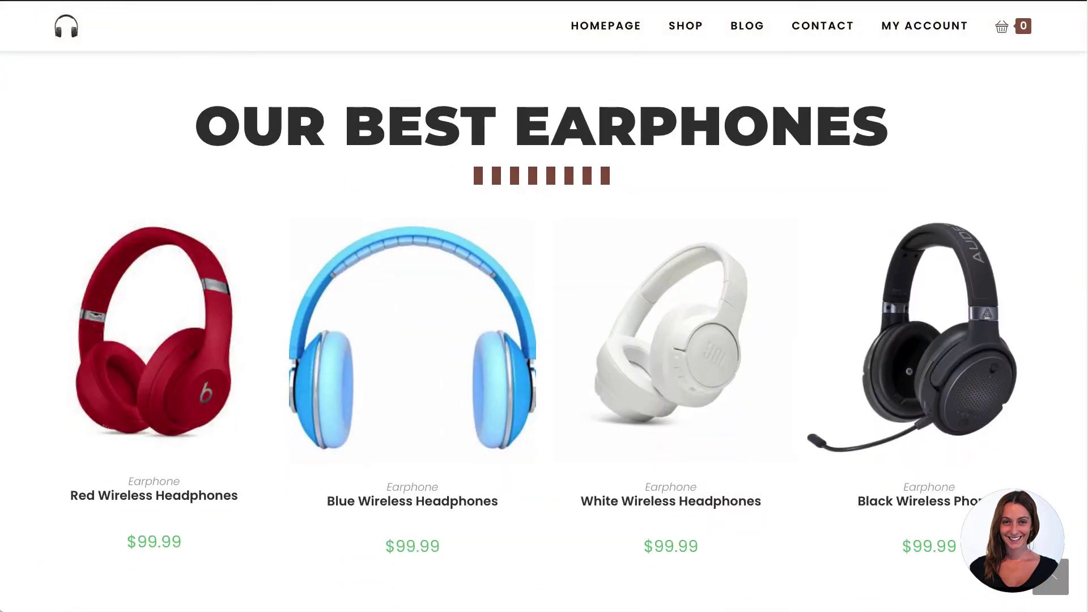
{"action": "scroll", "coordinate": [544, 340], "scroll_direction": "down", "scroll_amount": 13}
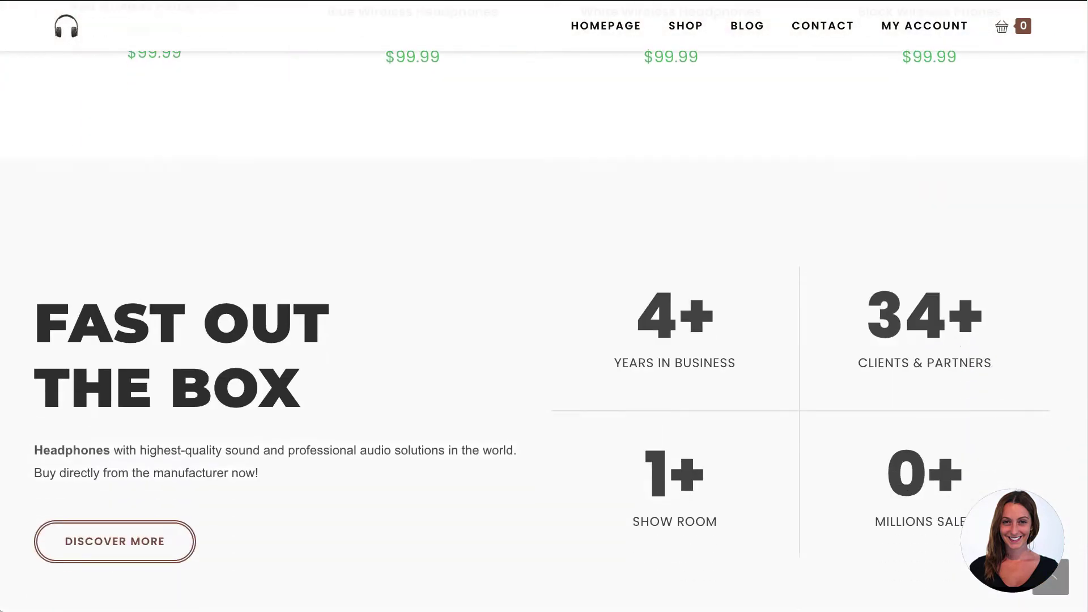
{"action": "scroll", "coordinate": [544, 340], "scroll_direction": "down", "scroll_amount": 4}
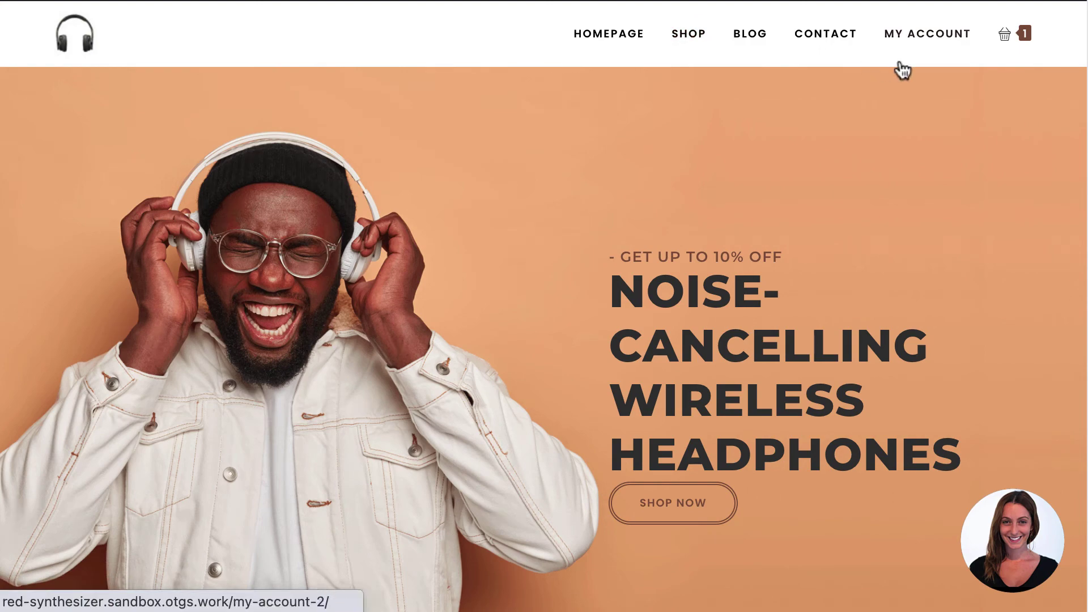
{"action": "mouse_move", "coordinate": [1025, 46]}
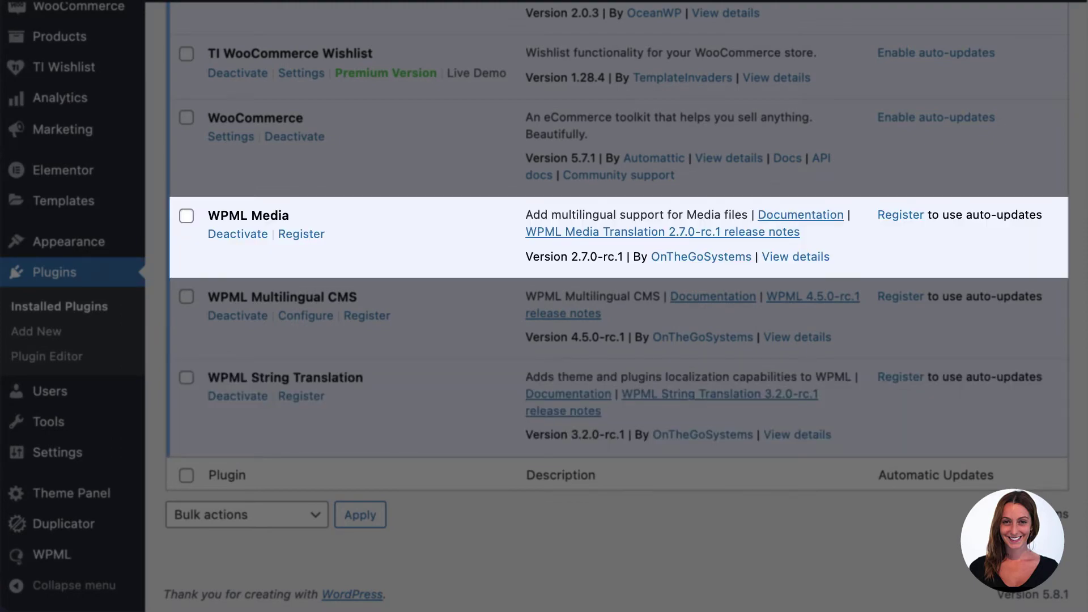
- In the WPML setup wizard, add French as the translation language and keep language directories for URLs
{"action": "scroll", "coordinate": [312, 149], "scroll_direction": "up", "scroll_amount": 15}
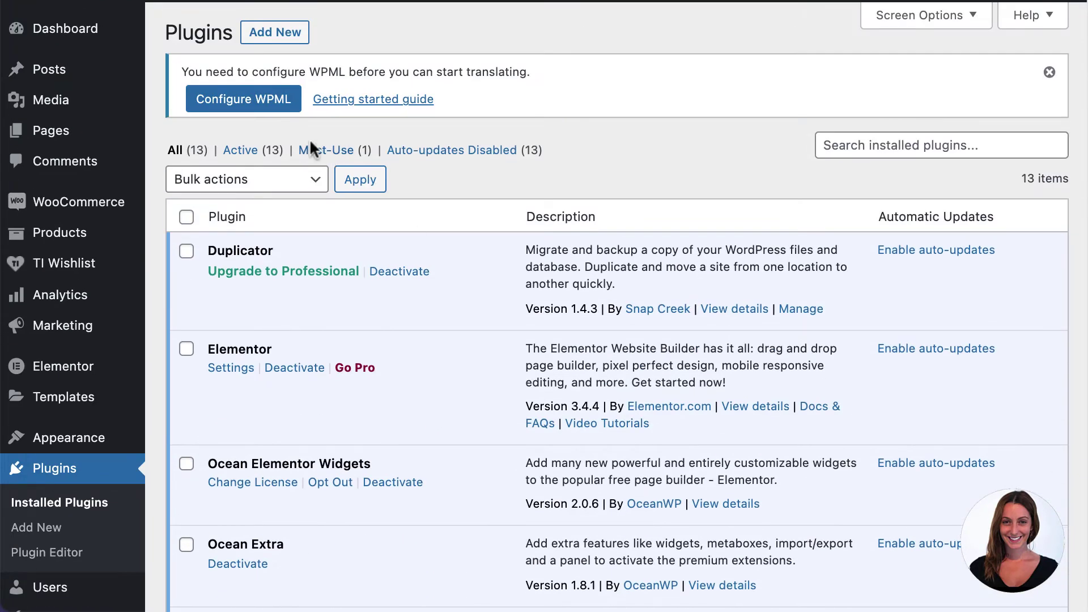
{"action": "left_click", "coordinate": [234, 100]}
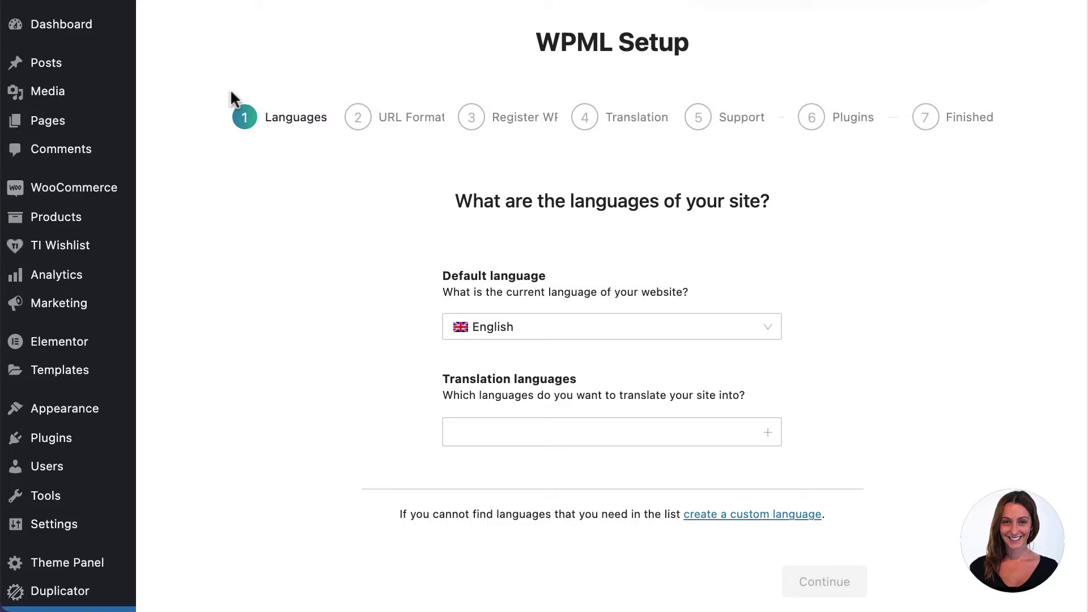
{"action": "left_click", "coordinate": [593, 437]}
{"action": "type", "text": "French"}
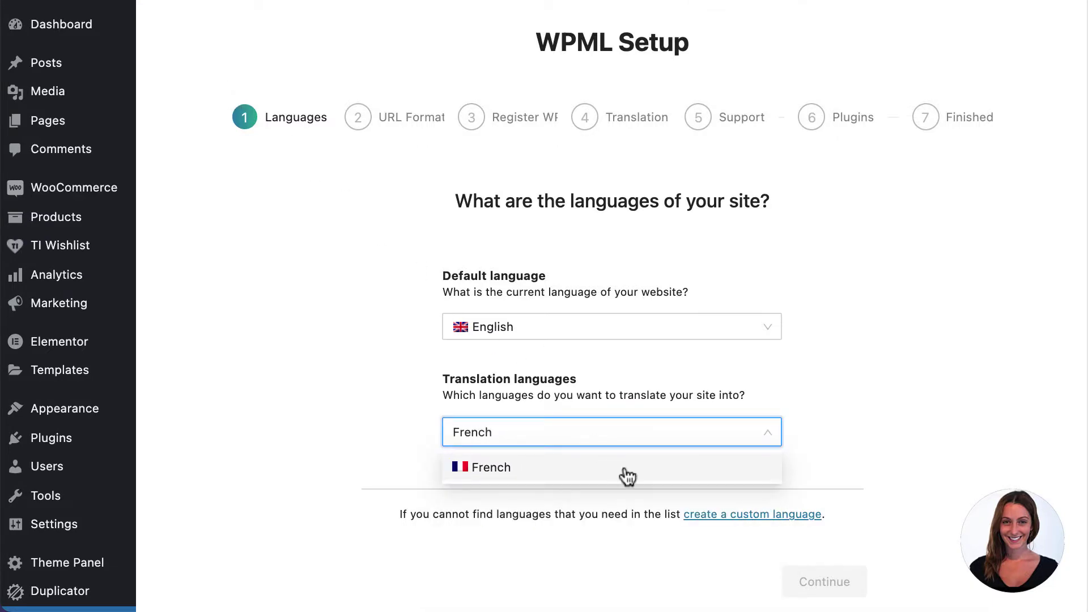
{"action": "left_click", "coordinate": [626, 477]}
{"action": "left_click", "coordinate": [856, 468]}
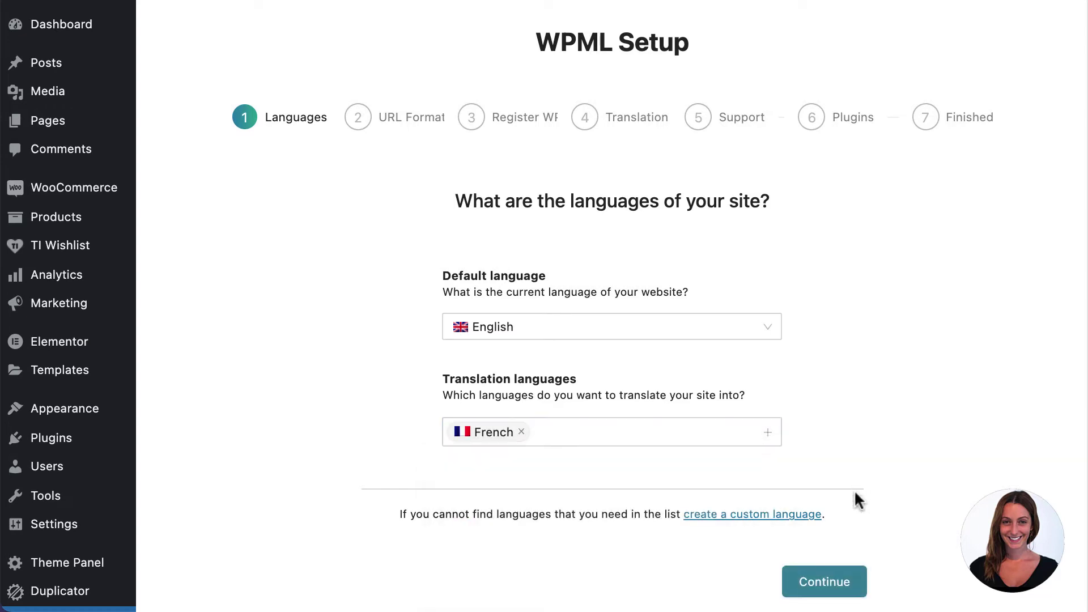
{"action": "left_click", "coordinate": [848, 581]}
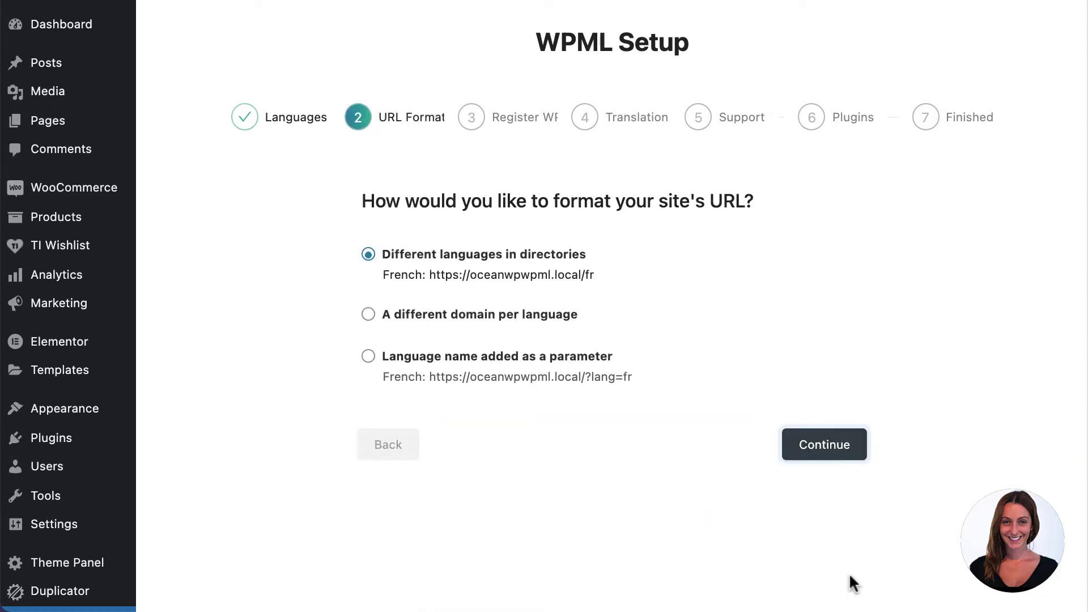
{"action": "left_click", "coordinate": [816, 449]}
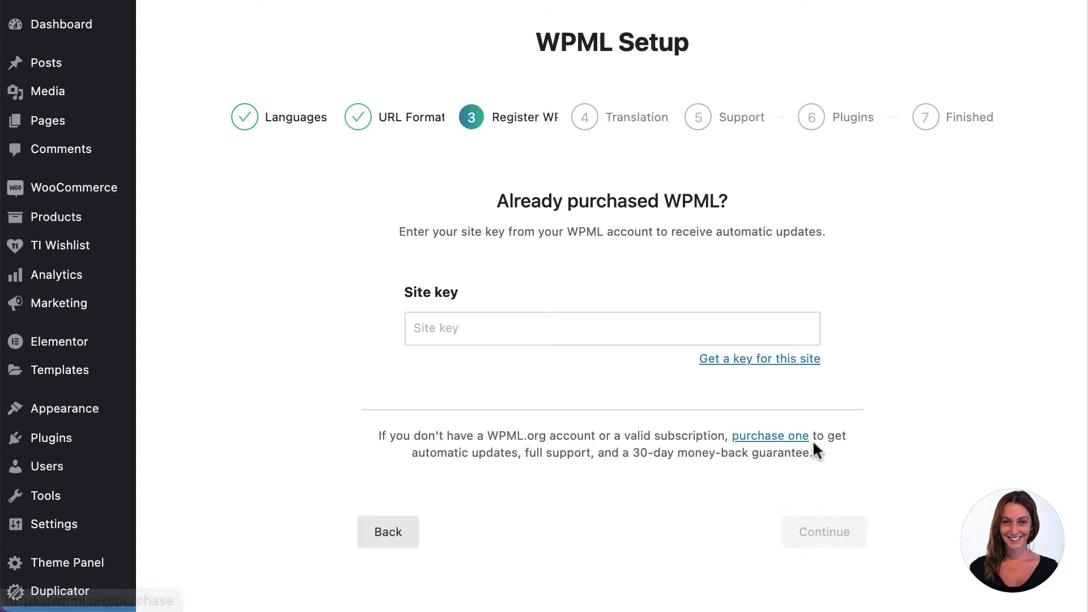
- Generate a site key for this site and paste it into WPML's registration field
{"action": "left_click", "coordinate": [758, 359]}
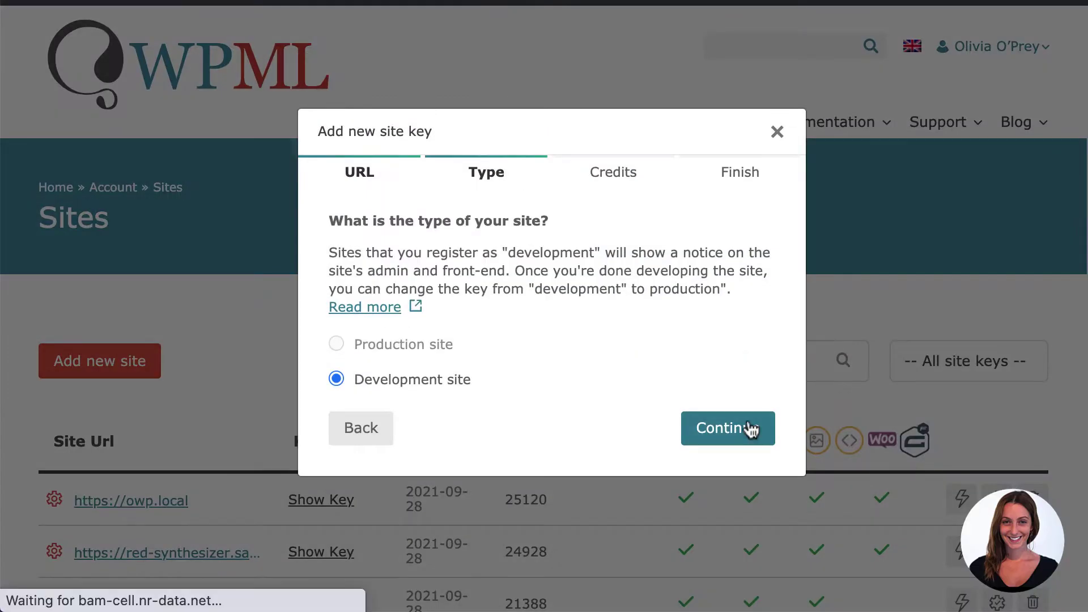
{"action": "left_click", "coordinate": [750, 427]}
{"action": "left_click", "coordinate": [724, 377]}
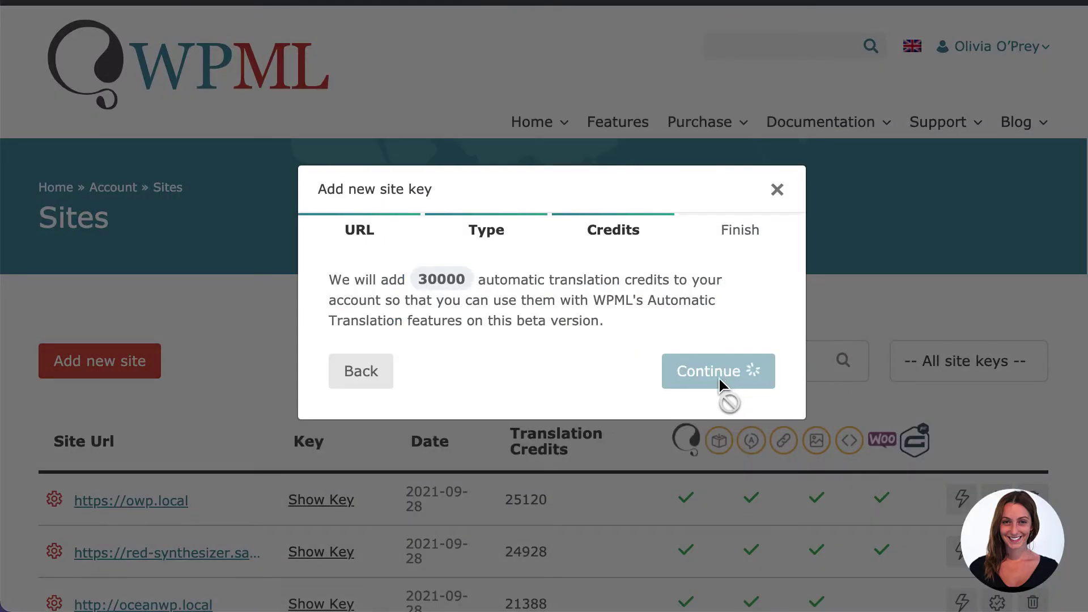
{"action": "left_click", "coordinate": [499, 331]}
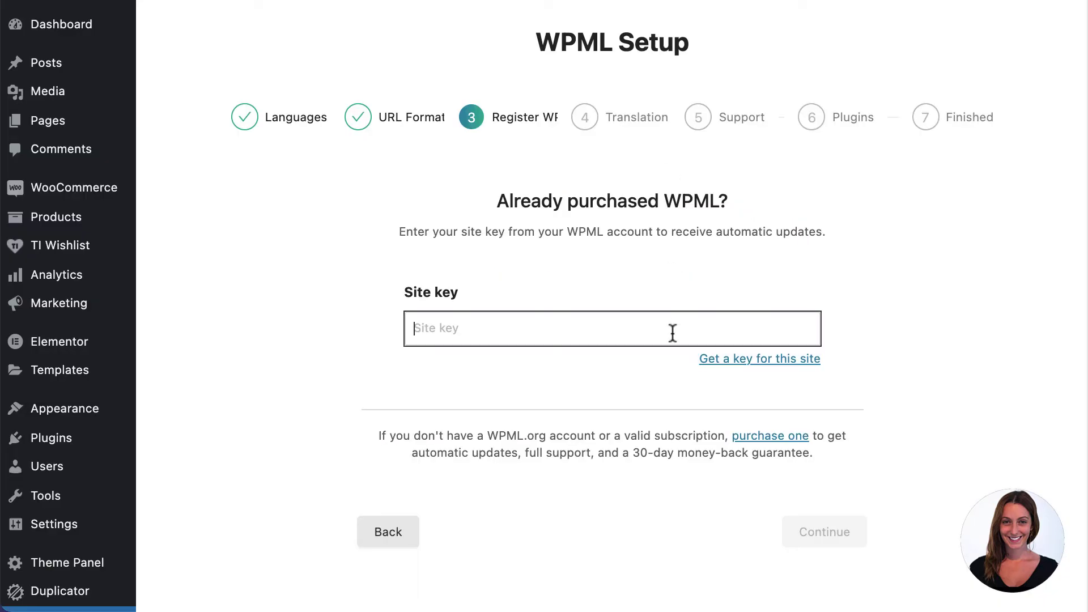
{"action": "left_click", "coordinate": [671, 333]}
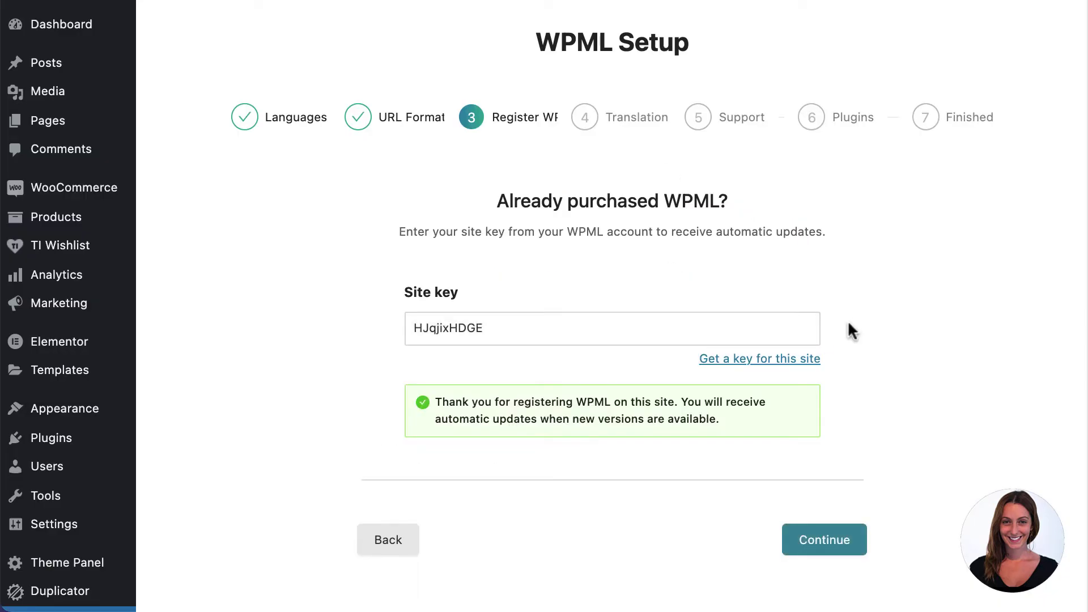
- Choose Translate Everything automatically, publishing translations and reviewing them later
{"action": "left_click", "coordinate": [831, 540]}
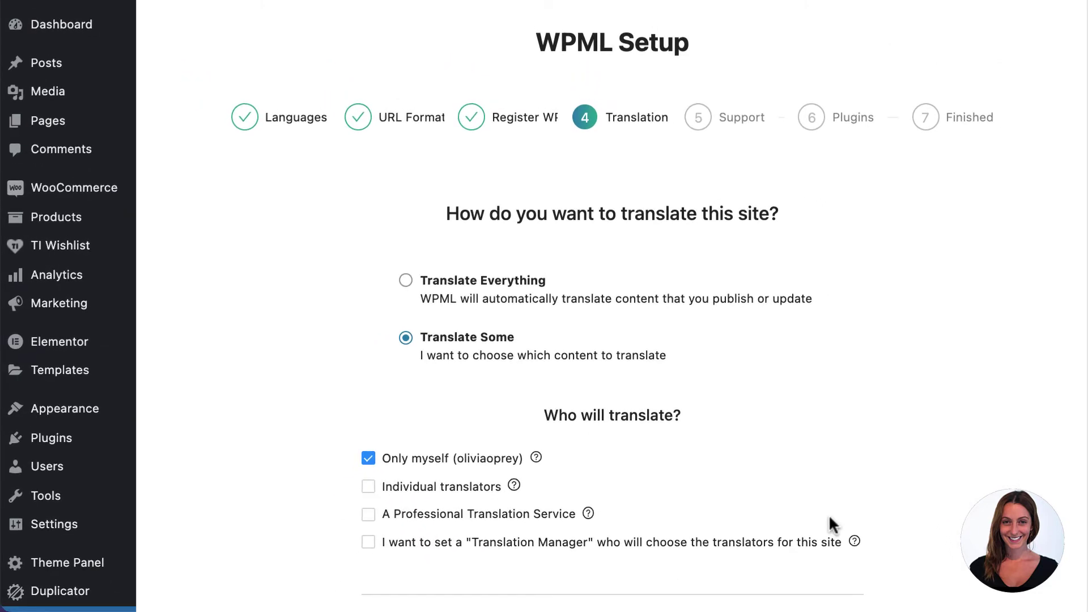
{"action": "left_click", "coordinate": [406, 281]}
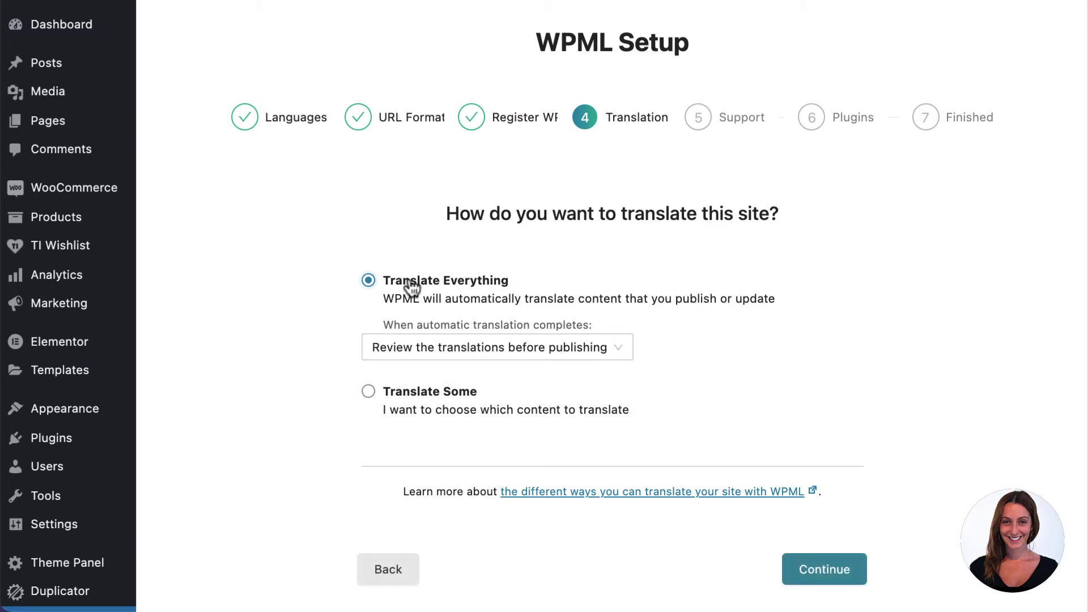
{"action": "left_click", "coordinate": [369, 391]}
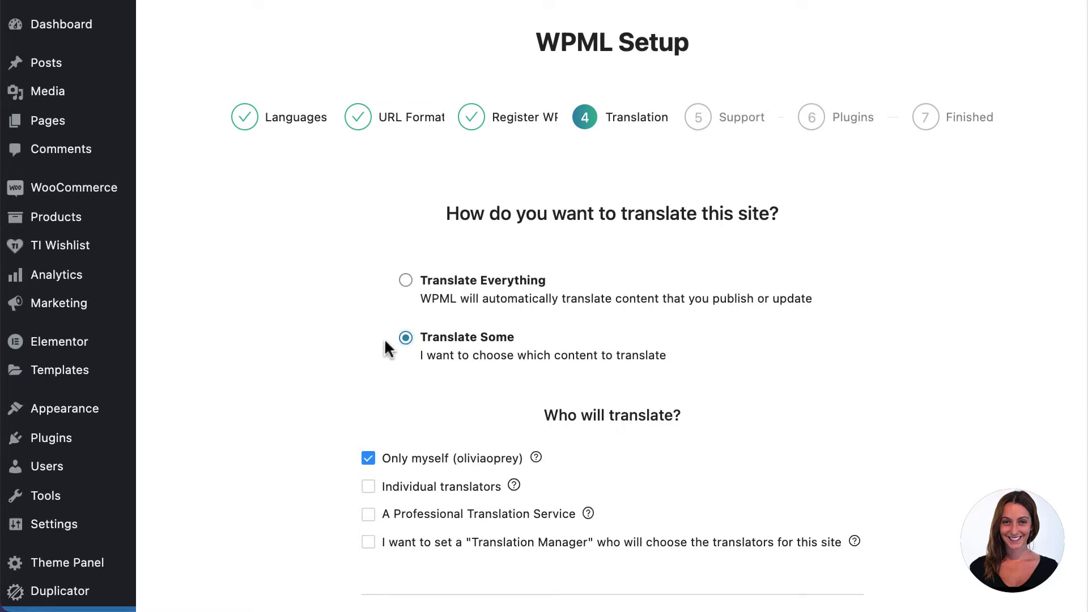
{"action": "left_click", "coordinate": [406, 283]}
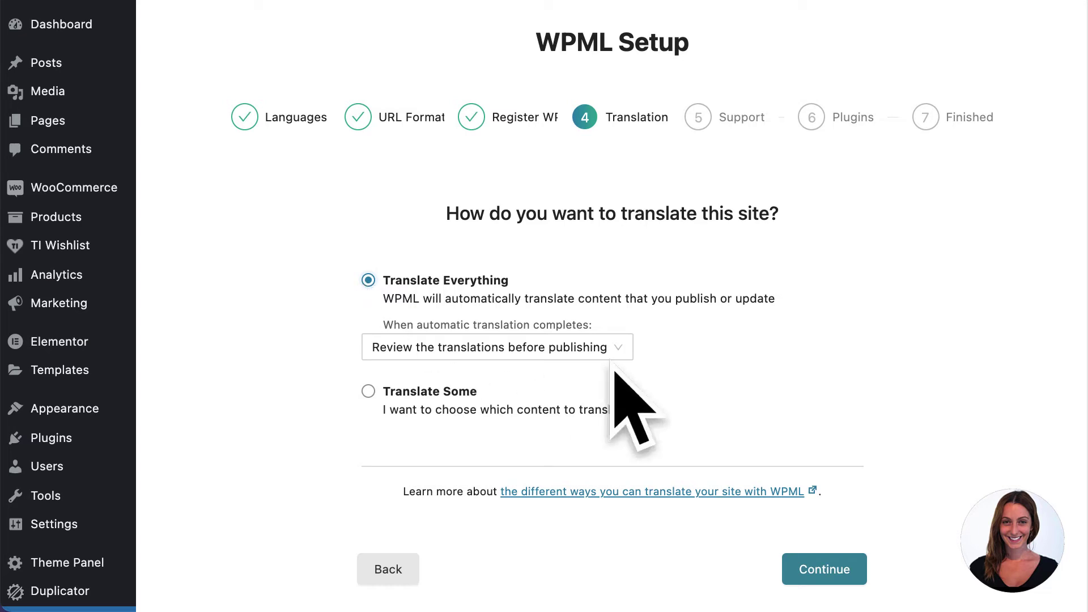
{"action": "left_click", "coordinate": [616, 348]}
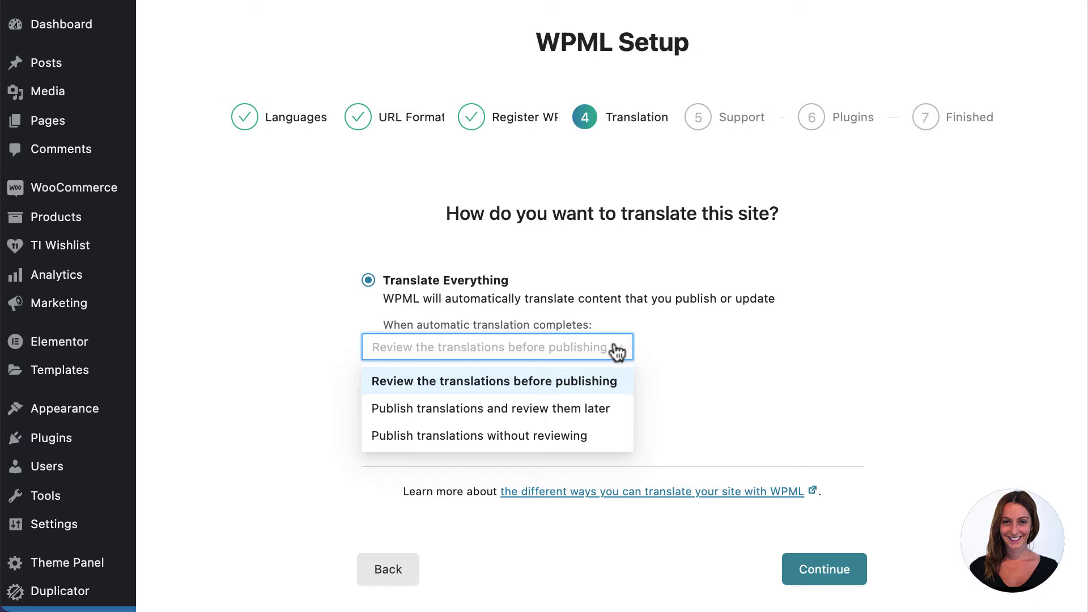
{"action": "left_click", "coordinate": [621, 419]}
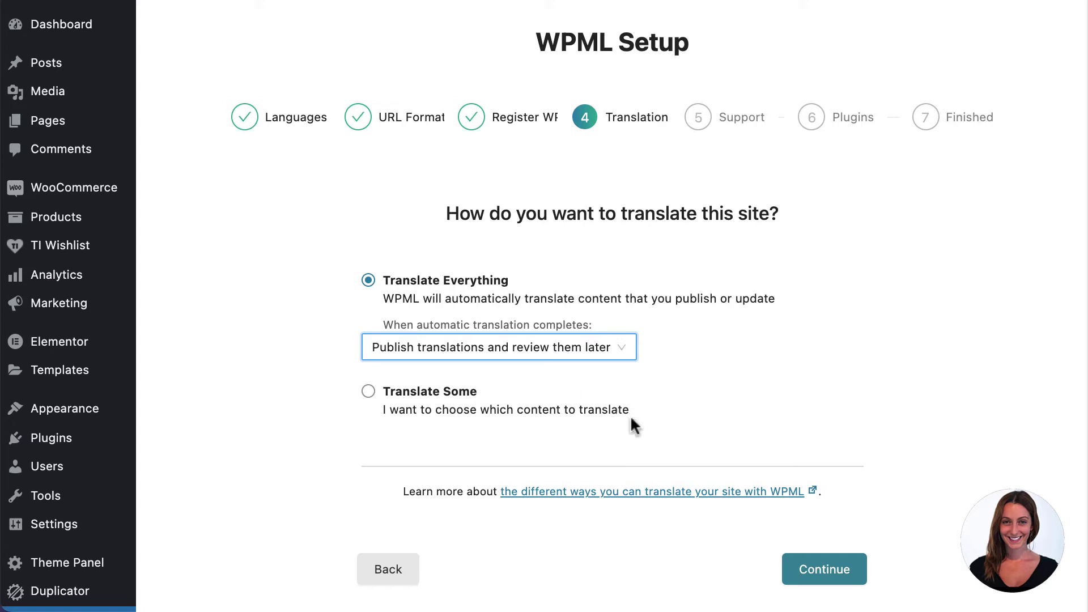
- Agree to send theme and plugins information to WPML support
{"action": "left_click", "coordinate": [824, 569]}
{"action": "left_click", "coordinate": [379, 320]}
{"action": "left_click", "coordinate": [827, 474]}
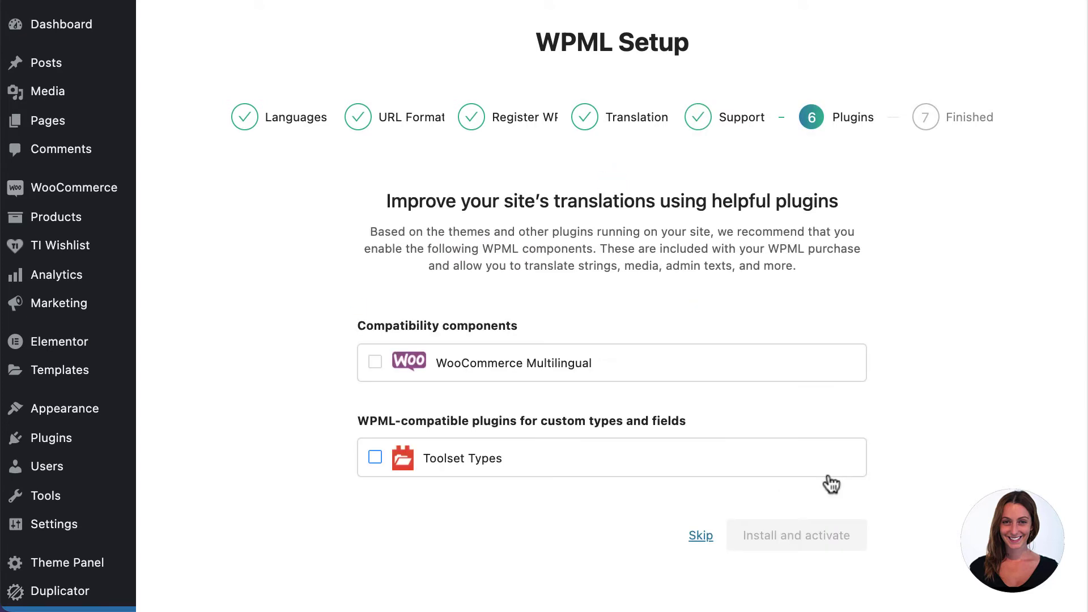
- Install and activate WooCommerce Multilingual from the Plugins step, then finish the WPML setup
{"action": "left_click", "coordinate": [375, 362]}
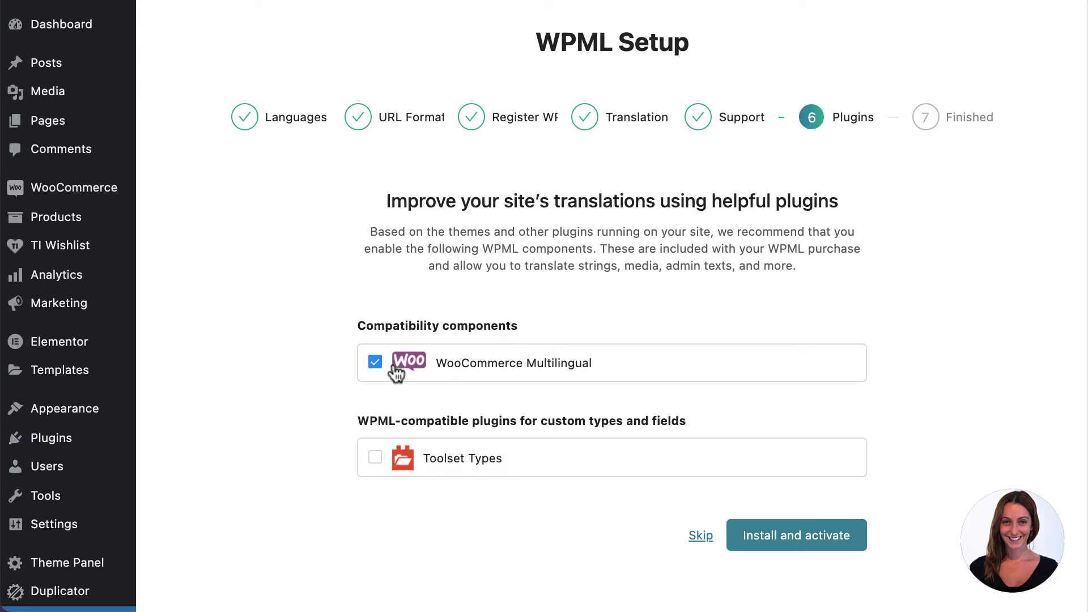
{"action": "left_click", "coordinate": [795, 535]}
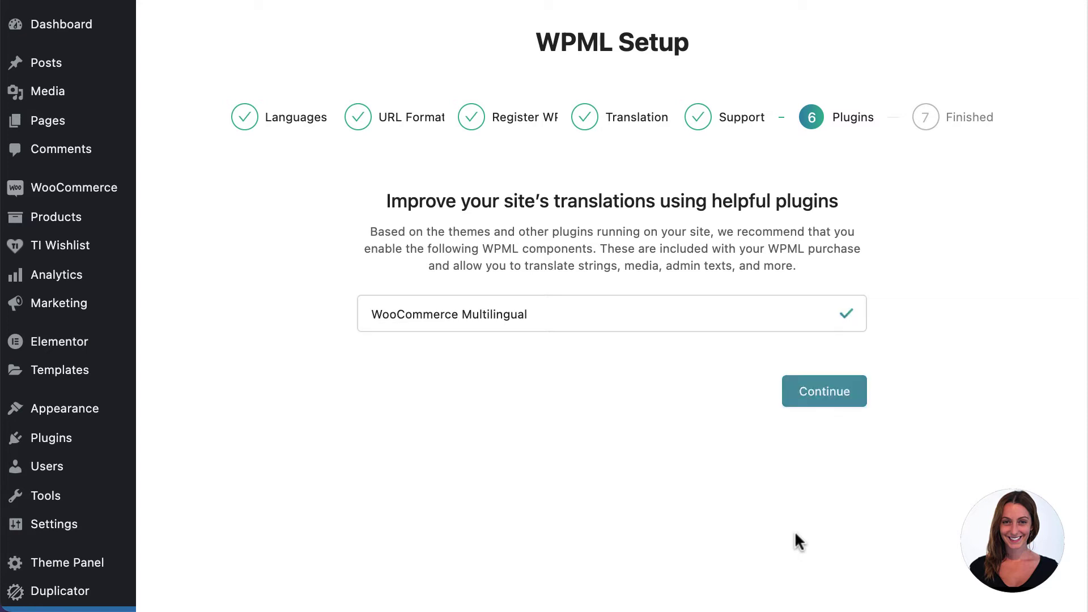
{"action": "left_click", "coordinate": [813, 396]}
{"action": "scroll", "coordinate": [836, 535], "scroll_direction": "down", "scroll_amount": 2}
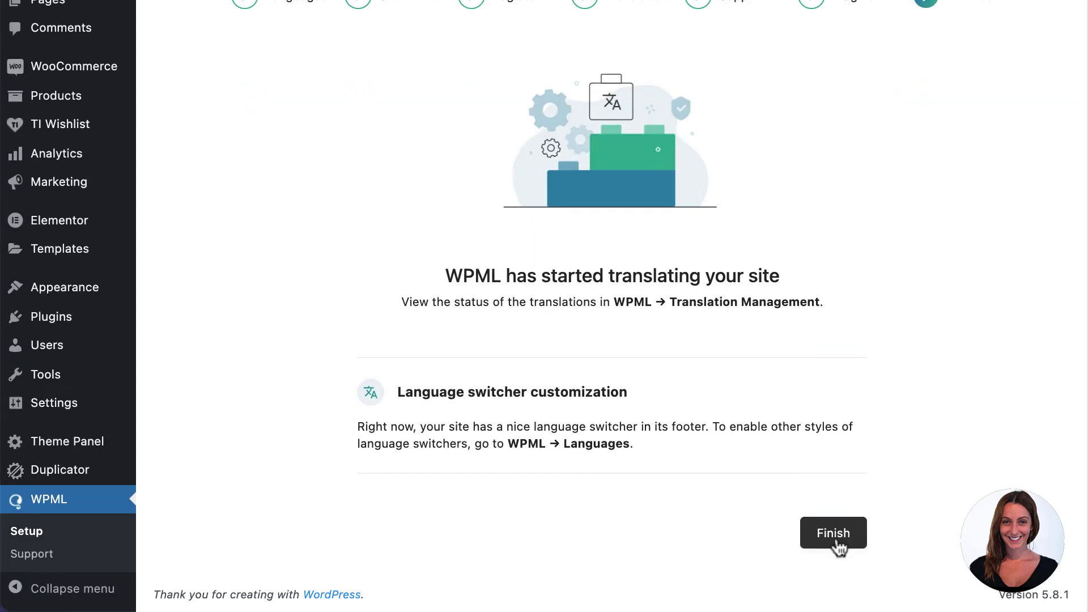
{"action": "left_click", "coordinate": [837, 543]}
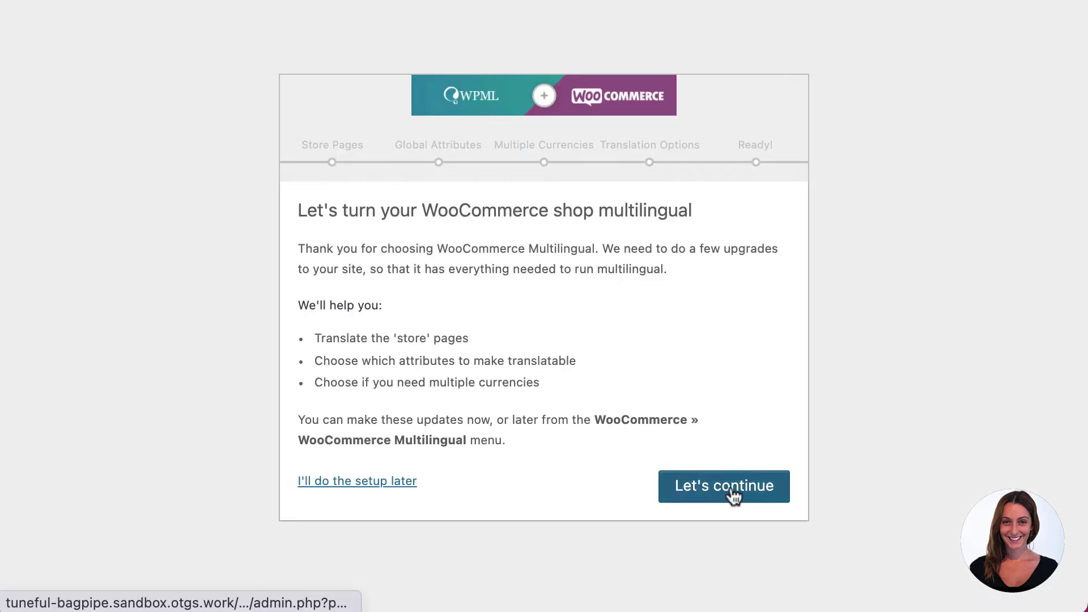
- Create the missing French store pages, skip global attributes, and enable multi-currency mode
{"action": "left_click", "coordinate": [731, 492]}
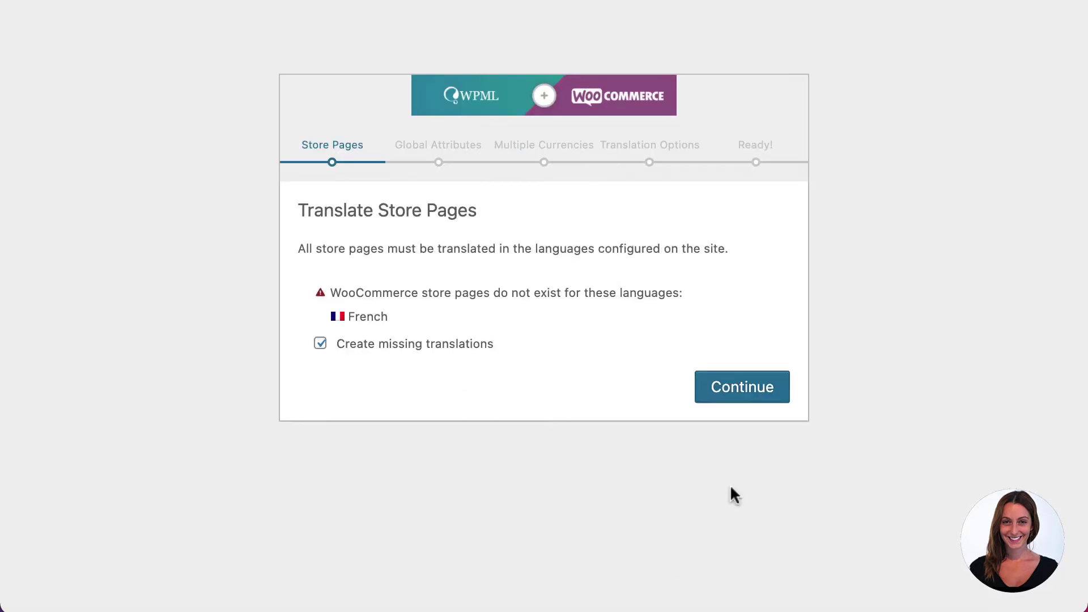
{"action": "left_click", "coordinate": [742, 385]}
{"action": "left_click", "coordinate": [746, 300]}
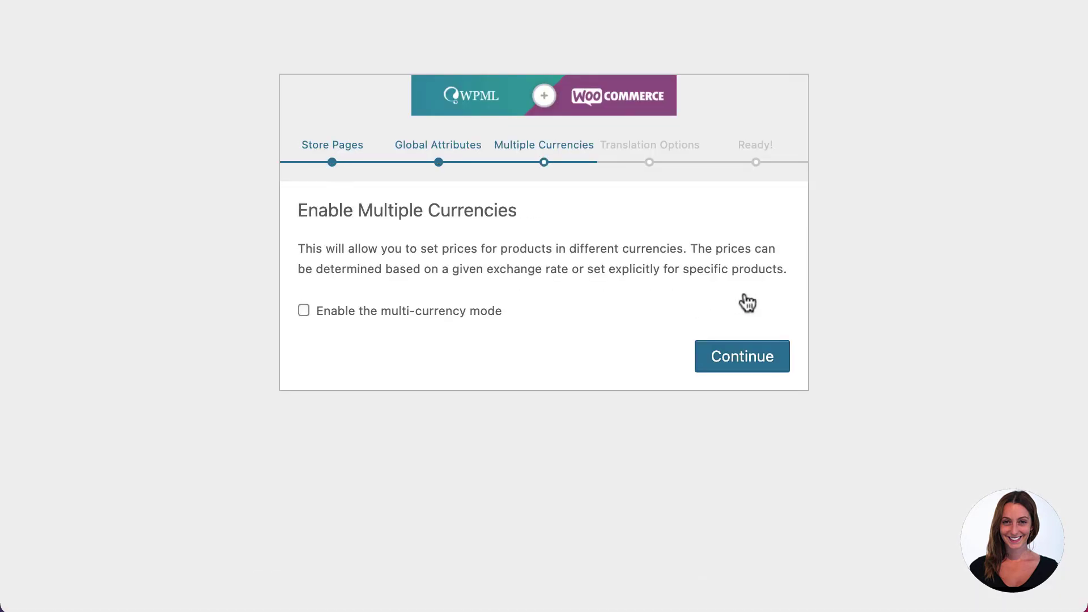
{"action": "left_click", "coordinate": [304, 311]}
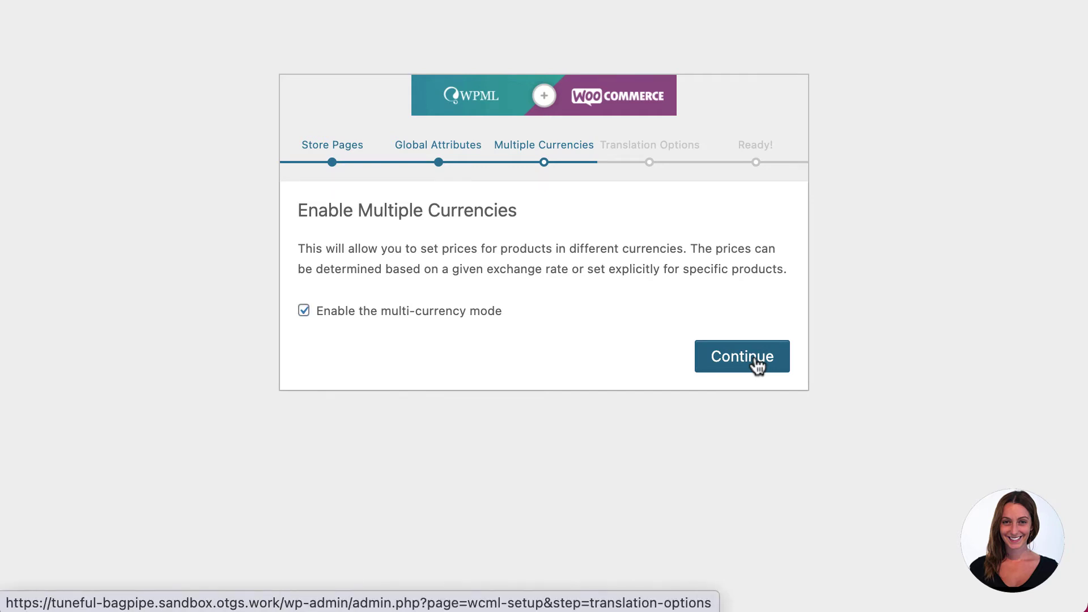
- Have all products translated automatically and close the WooCommerce Multilingual setup
{"action": "left_click", "coordinate": [759, 365]}
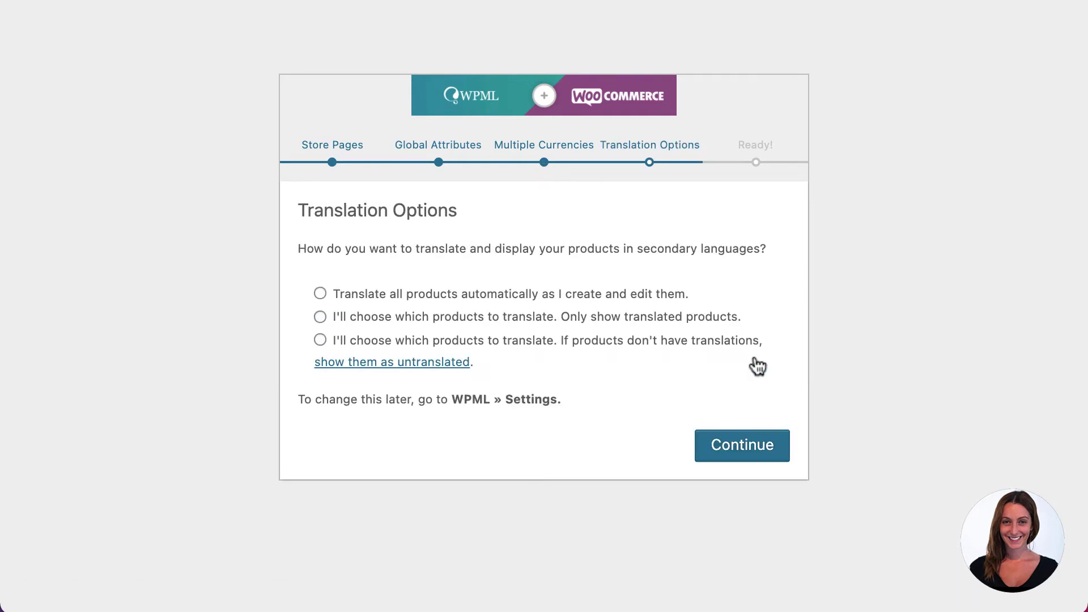
{"action": "left_click", "coordinate": [320, 295]}
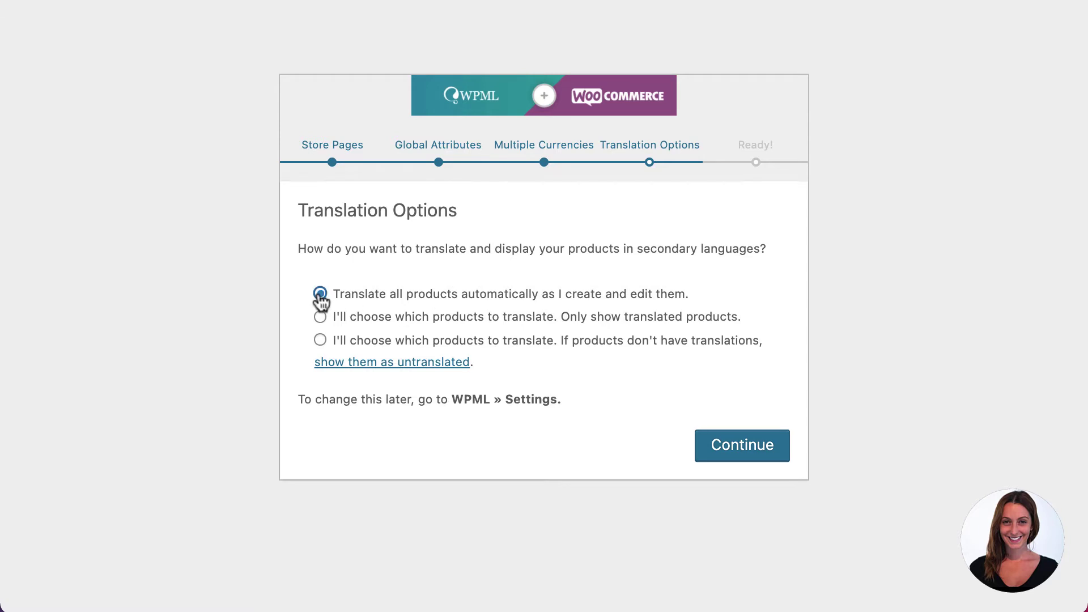
{"action": "left_click", "coordinate": [741, 460]}
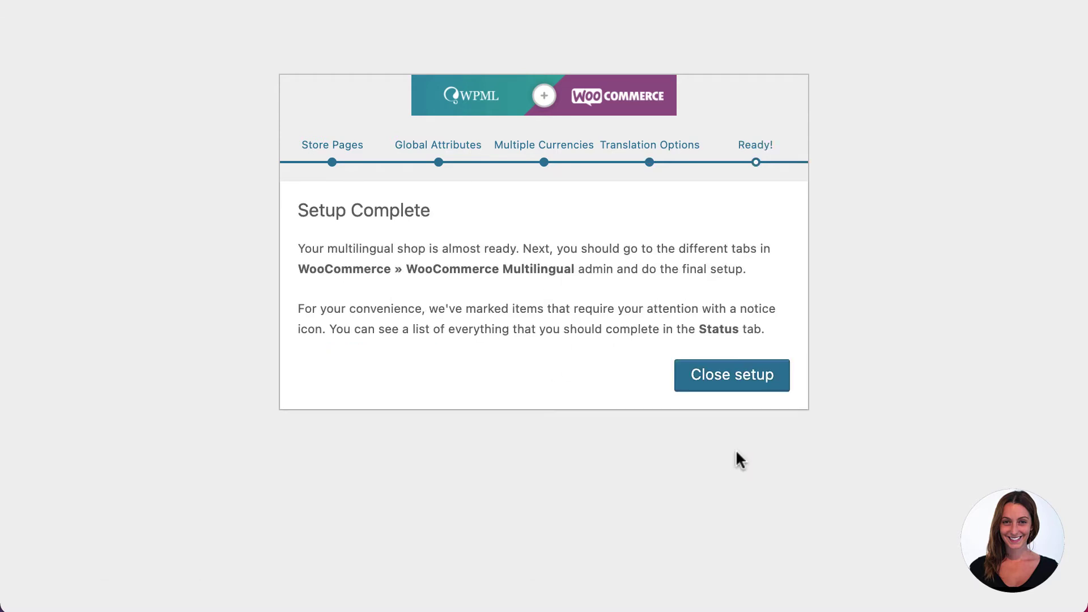
{"action": "left_click", "coordinate": [750, 377]}
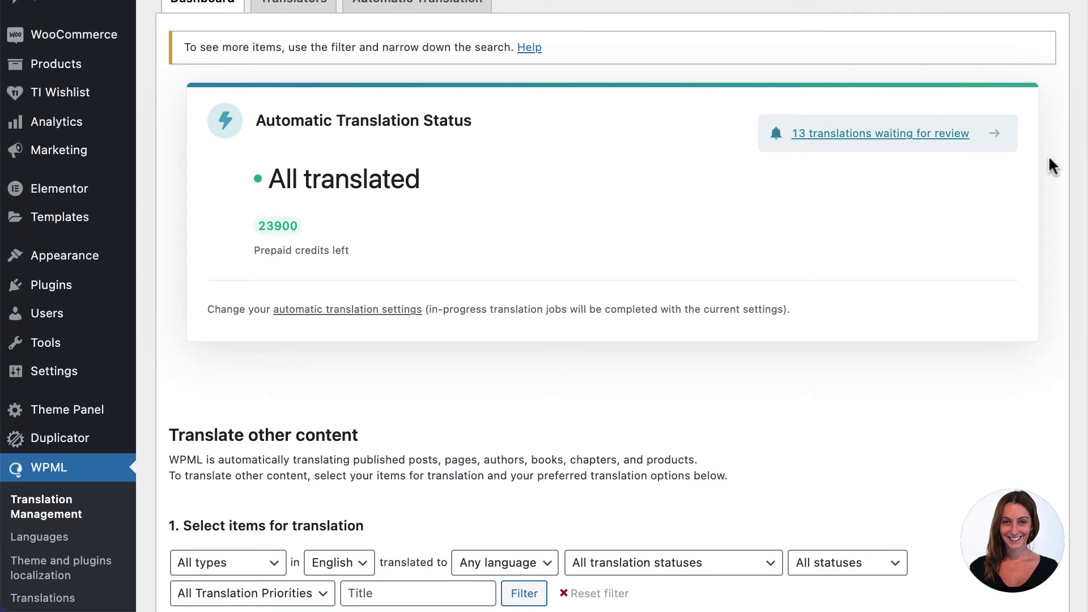
- Open the '13 translations waiting for review' queue from the Translation Management dashboard
{"action": "left_click", "coordinate": [865, 141]}
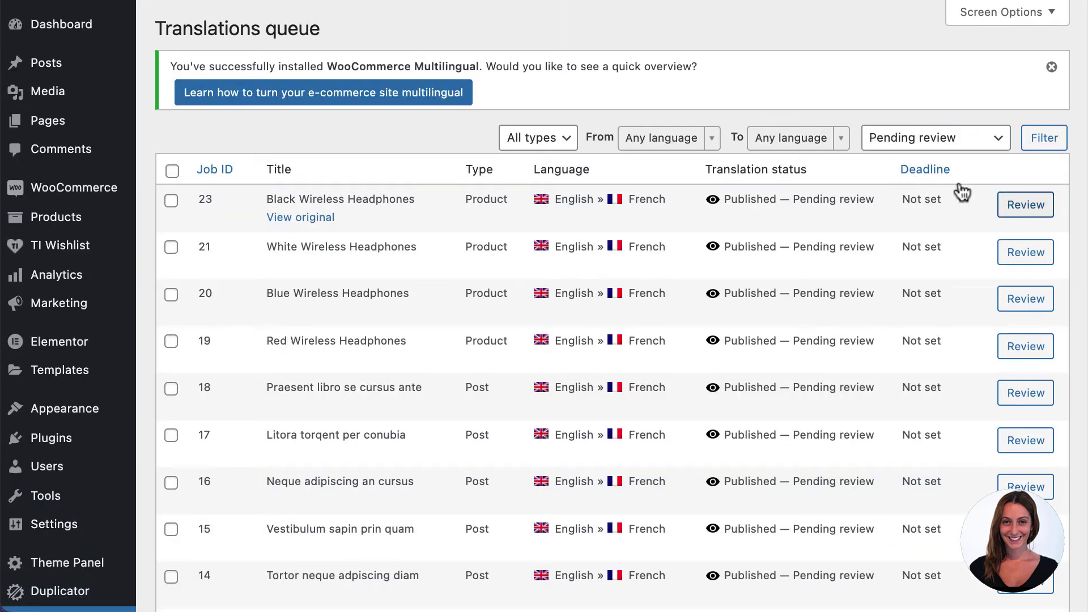
- Retitle job 23's French product 'Casque sans fil gris foncé', complete and accept the translation
{"action": "left_click", "coordinate": [1030, 211]}
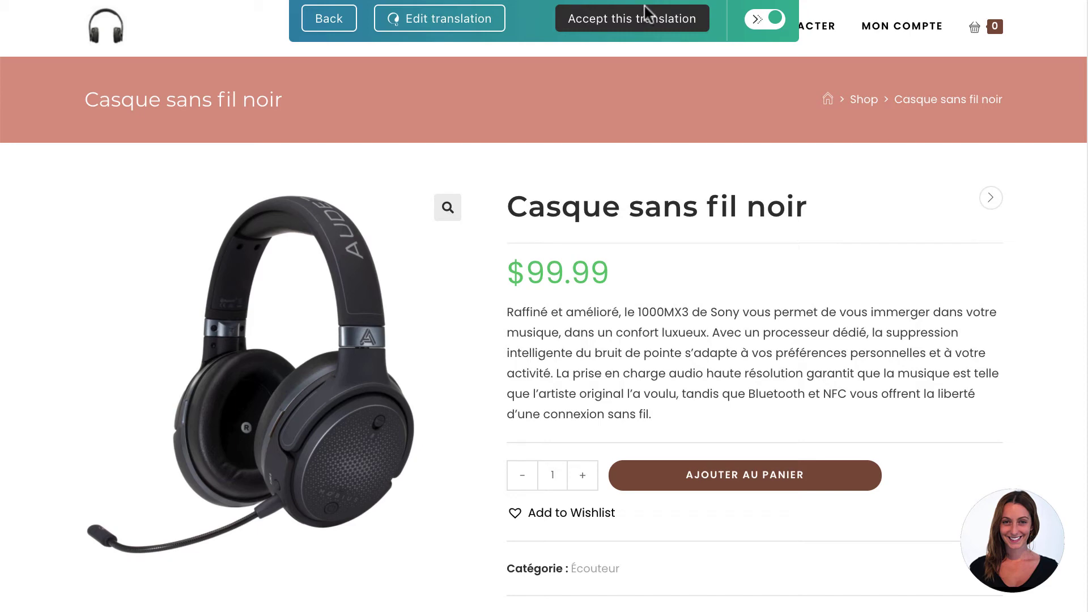
{"action": "left_click", "coordinate": [435, 20]}
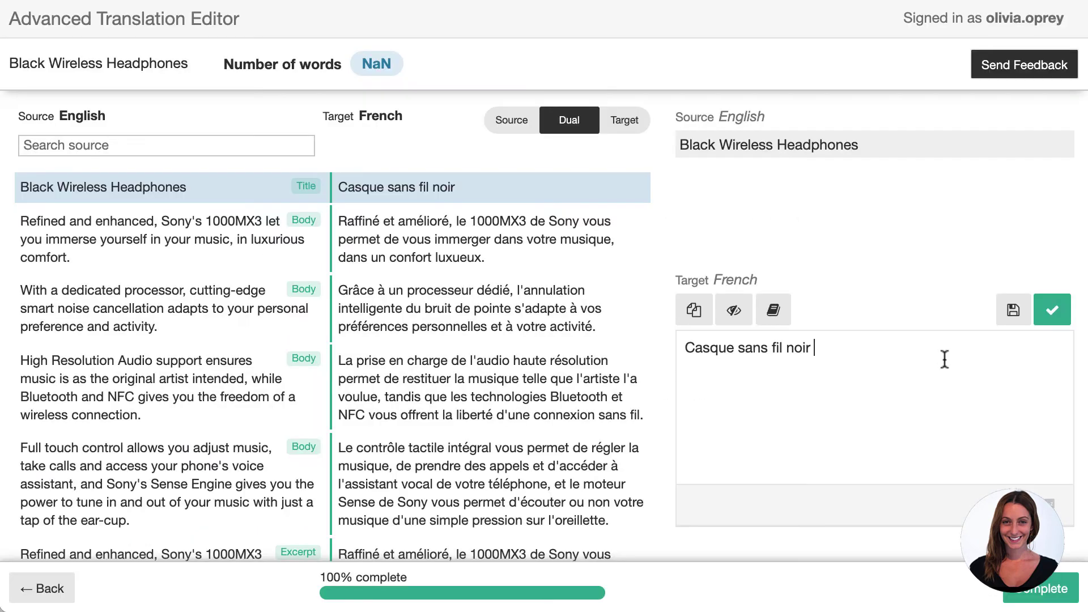
{"action": "key", "text": "BackSpace"}
{"action": "key", "text": "BackSpace"}
{"action": "key", "text": "BackSpace"}
{"action": "key", "text": "BackSpace"}
{"action": "type", "text": "gris foncé"}
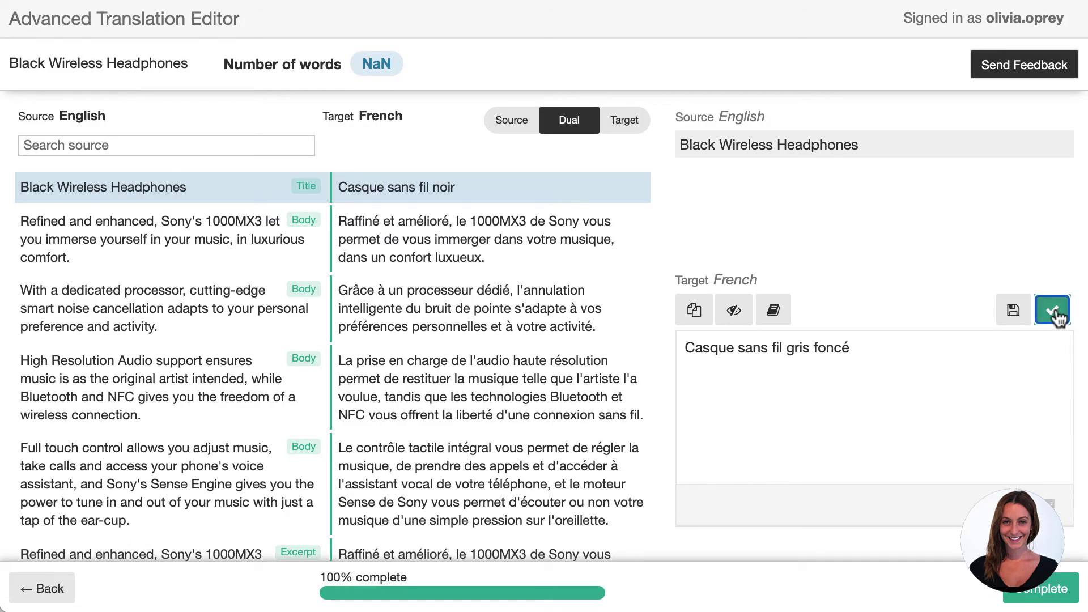
{"action": "left_click", "coordinate": [1052, 310]}
{"action": "left_click", "coordinate": [1053, 309]}
{"action": "left_click", "coordinate": [1041, 593]}
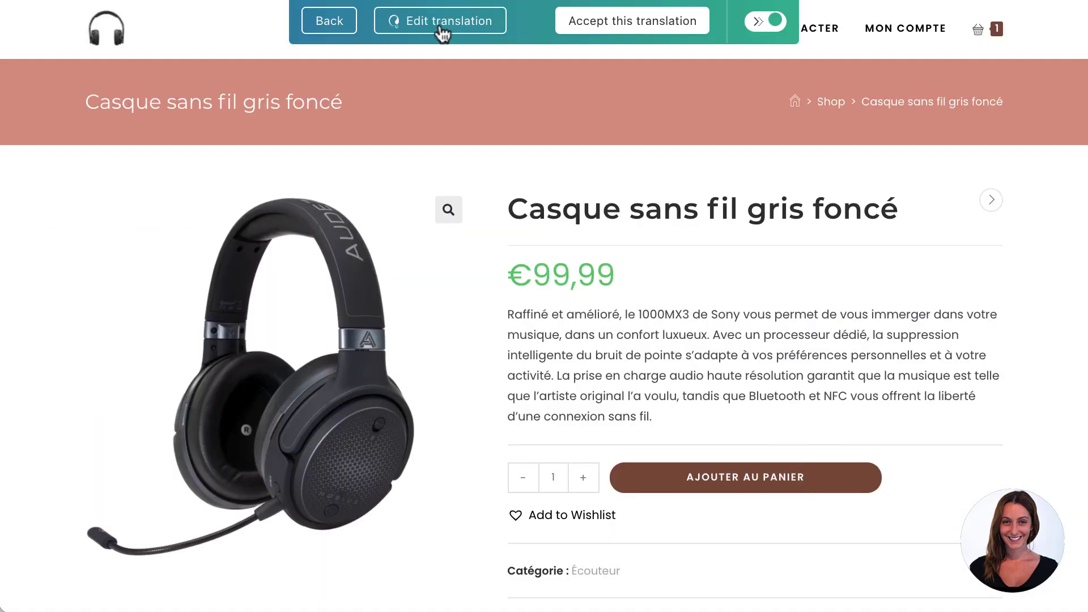
{"action": "left_click", "coordinate": [618, 23]}
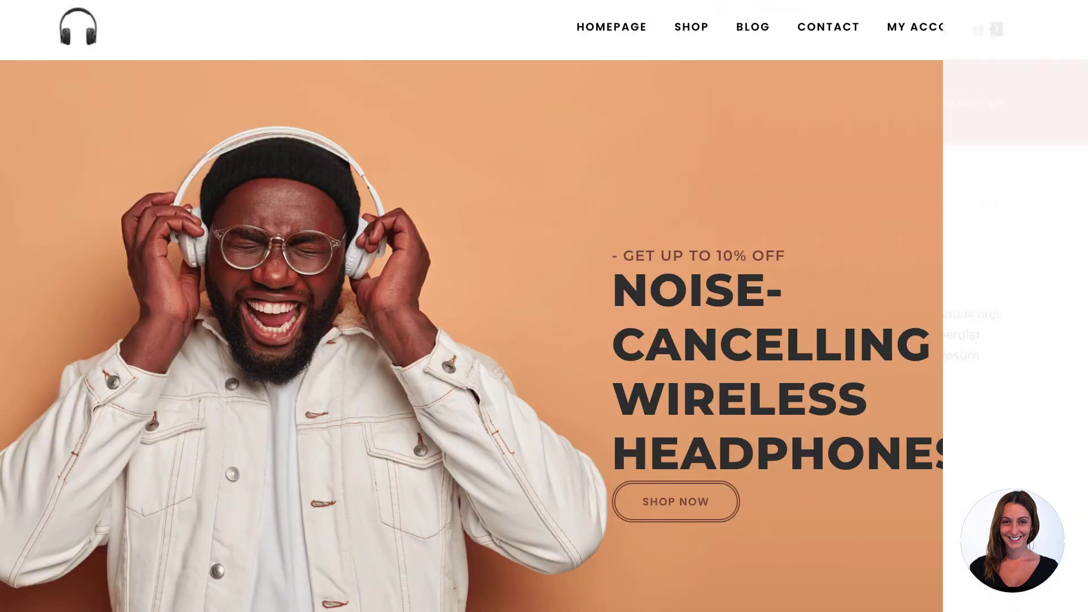
- Switch the storefront to Français from the footer and browse to checkout priced in euros
{"action": "scroll", "coordinate": [544, 306], "scroll_direction": "down", "scroll_amount": 6}
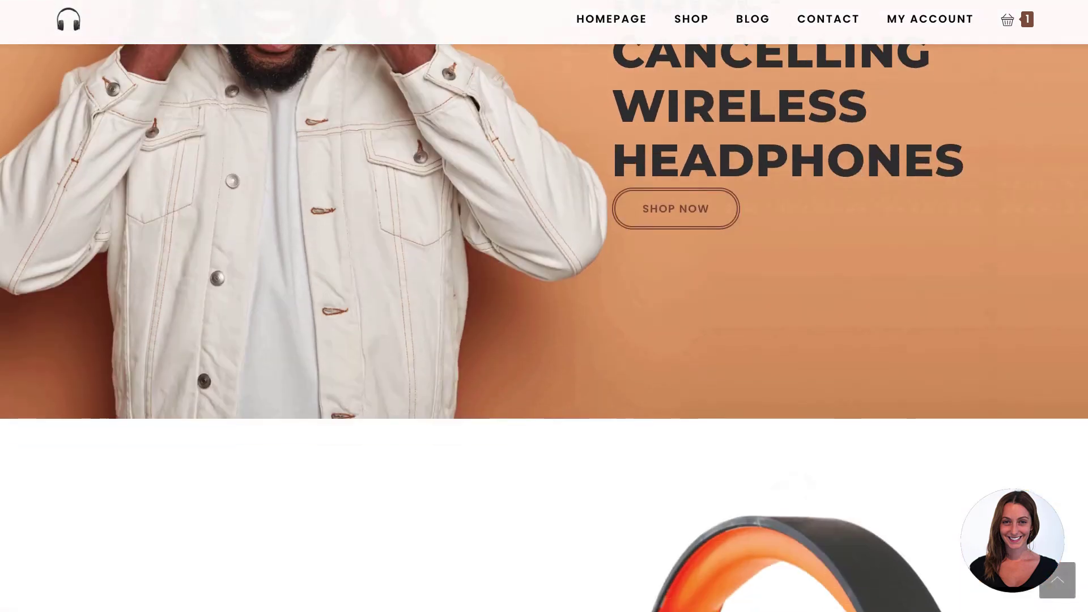
{"action": "scroll", "coordinate": [544, 306], "scroll_direction": "down", "scroll_amount": 20}
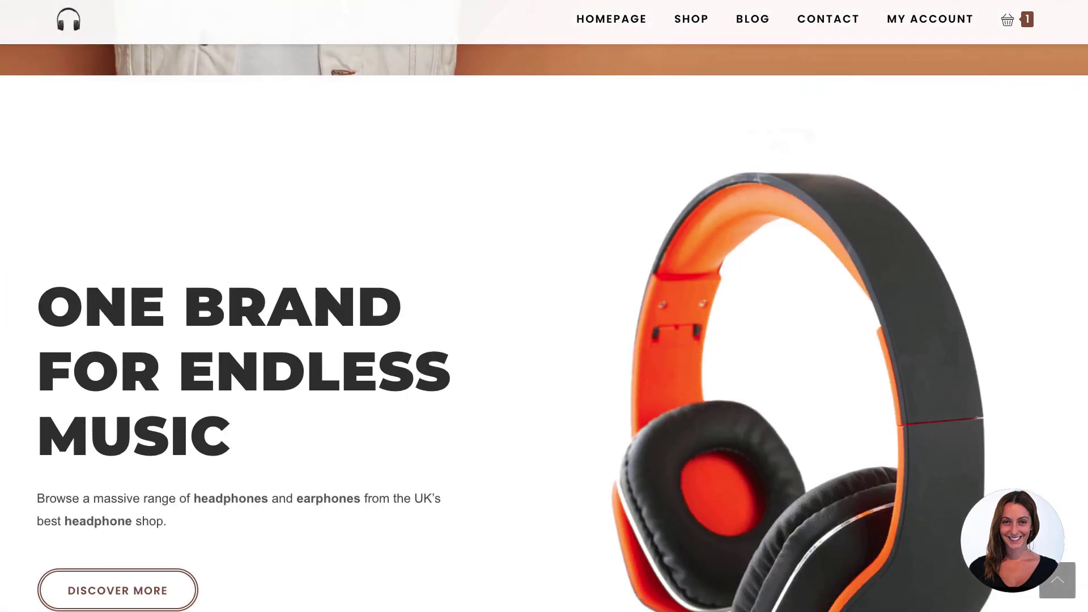
{"action": "scroll", "coordinate": [544, 306], "scroll_direction": "down", "scroll_amount": 19}
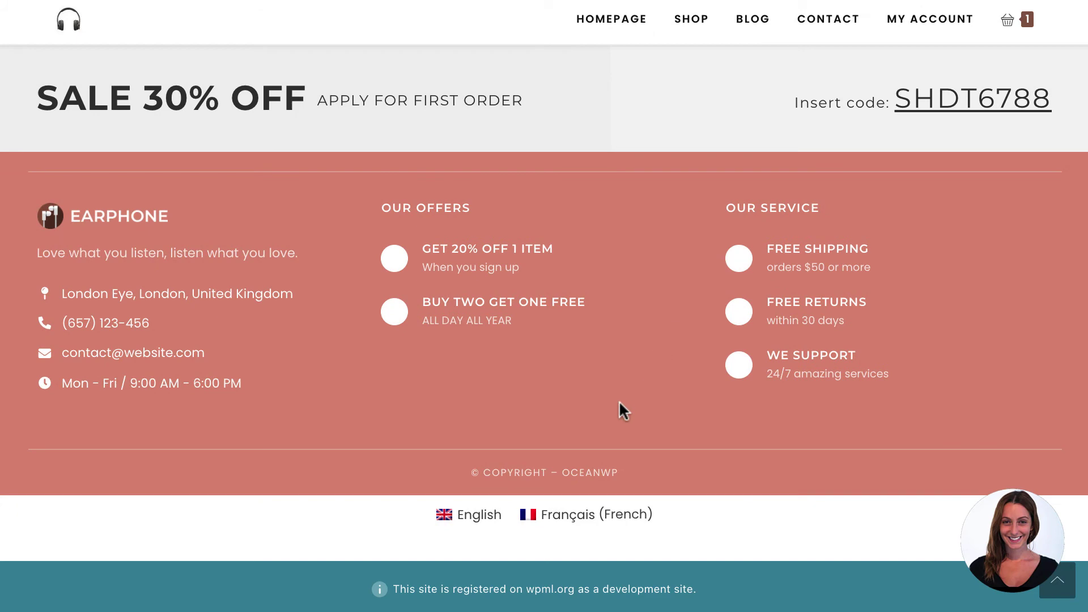
{"action": "left_click", "coordinate": [569, 516]}
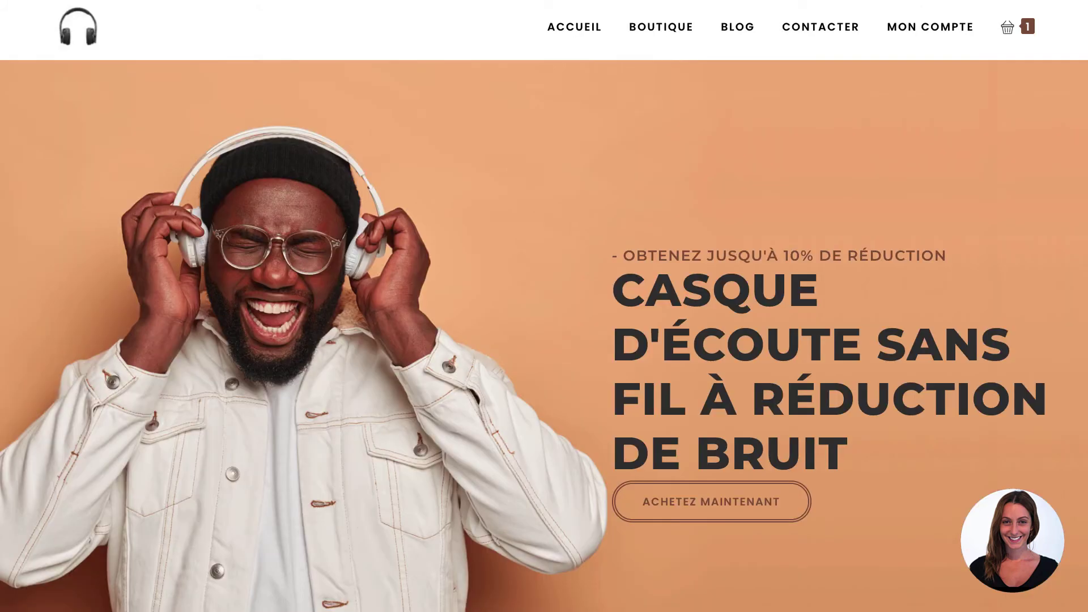
{"action": "scroll", "coordinate": [544, 306], "scroll_direction": "down", "scroll_amount": 17}
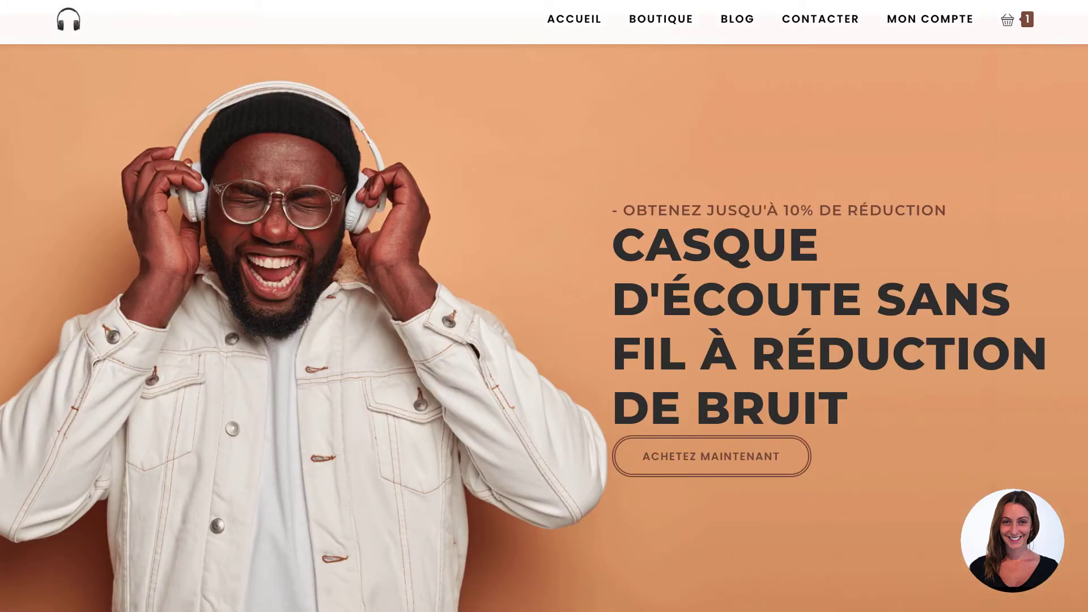
{"action": "scroll", "coordinate": [544, 306], "scroll_direction": "down", "scroll_amount": 12}
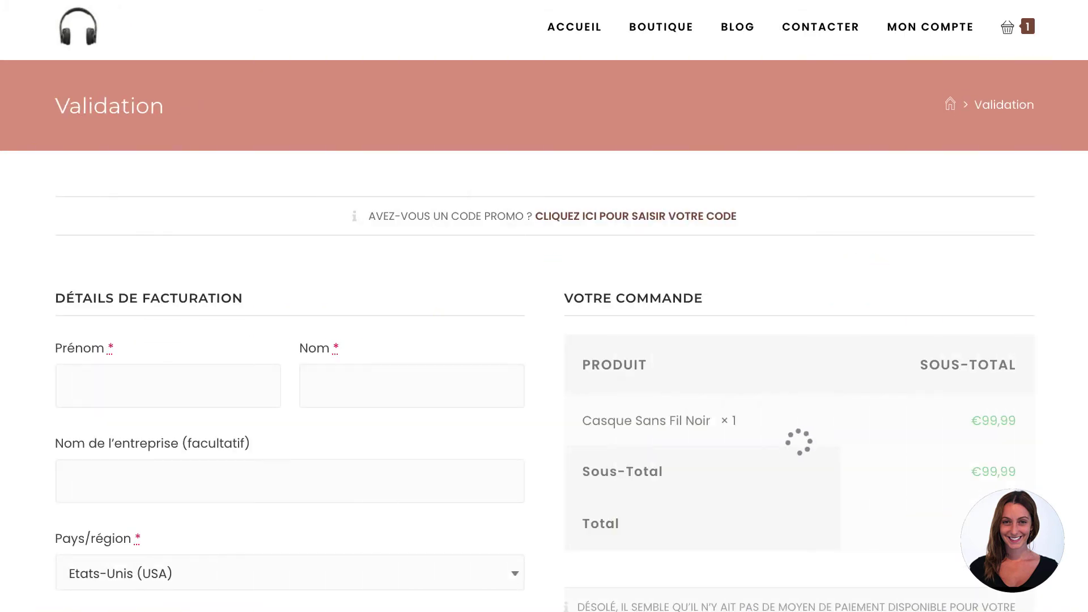
- Scroll the checkout page, then go to Theme Panel > My Library to see the Footer template
{"action": "scroll", "coordinate": [544, 306], "scroll_direction": "down", "scroll_amount": 20}
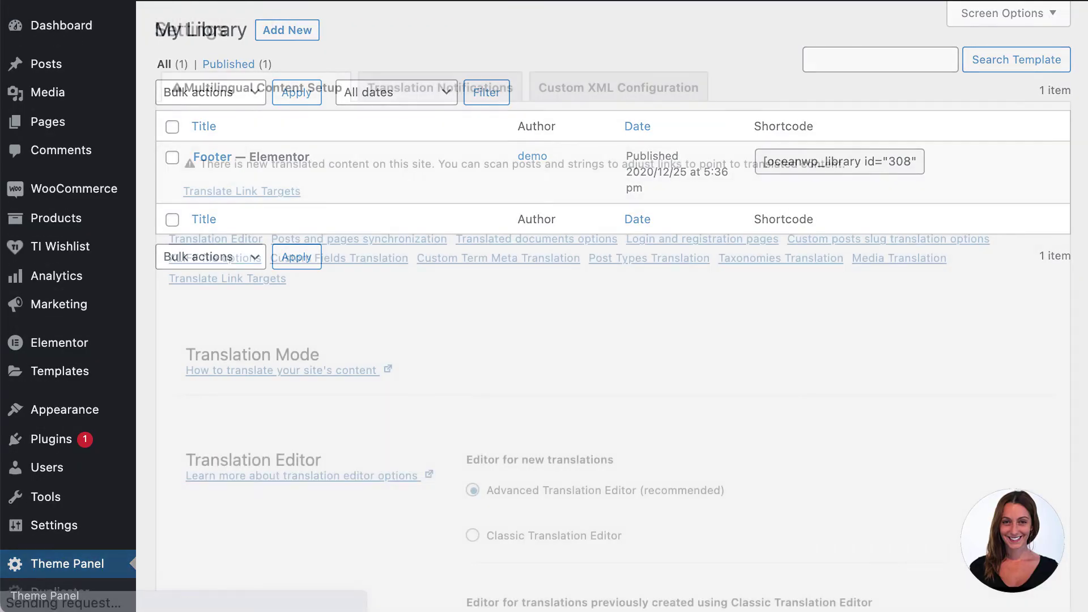
- Set My Library to 'Translatable – only show translated items', save, and translate all existing items automatically
{"action": "scroll", "coordinate": [737, 307], "scroll_direction": "down", "scroll_amount": 20}
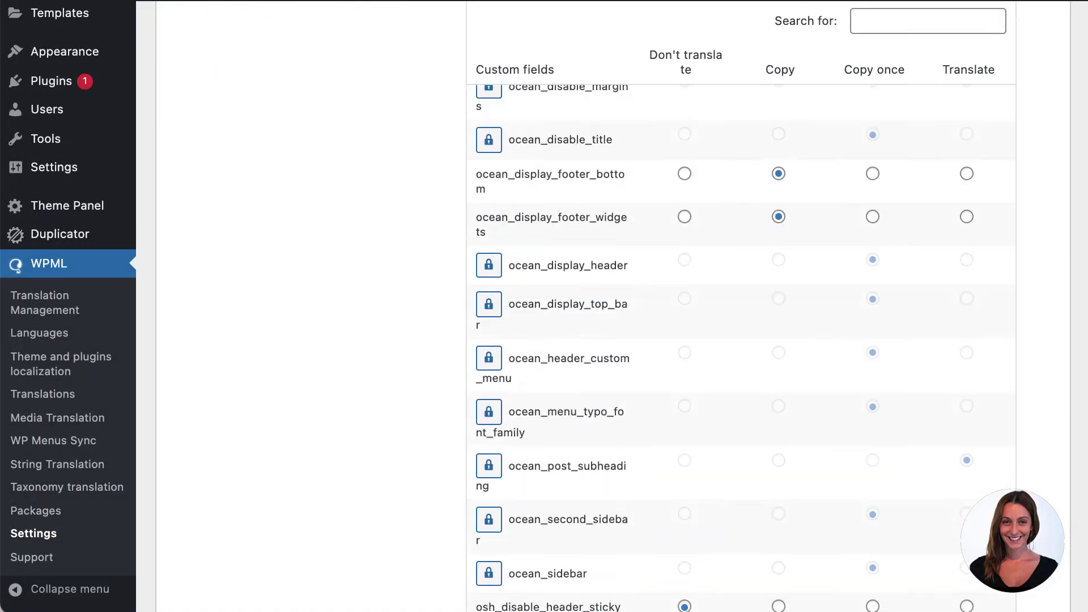
{"action": "scroll", "coordinate": [1080, 308], "scroll_direction": "down", "scroll_amount": 20}
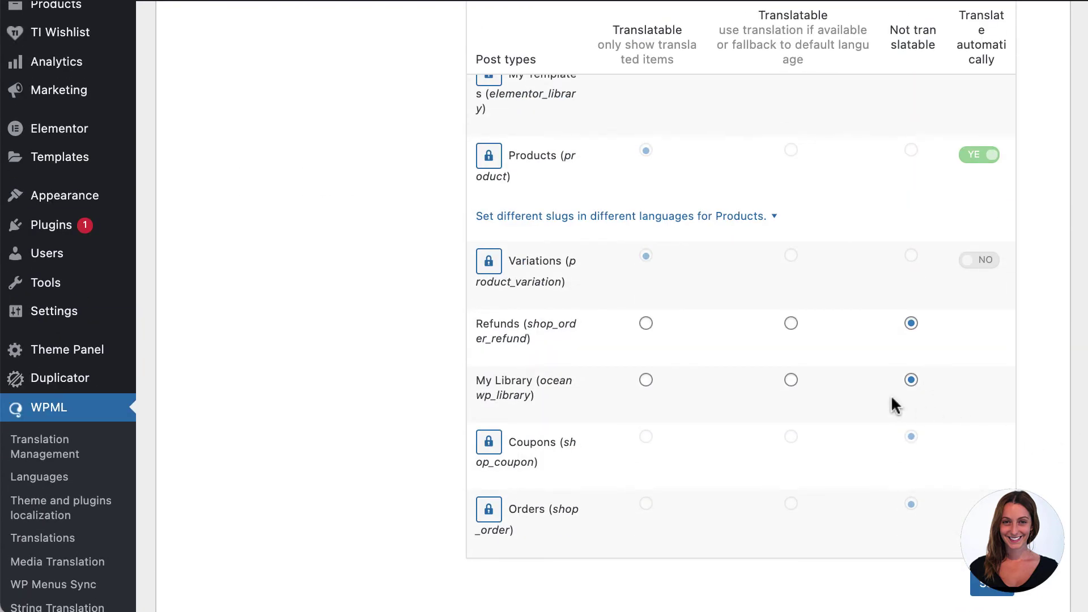
{"action": "left_click", "coordinate": [647, 380]}
{"action": "left_click", "coordinate": [993, 592]}
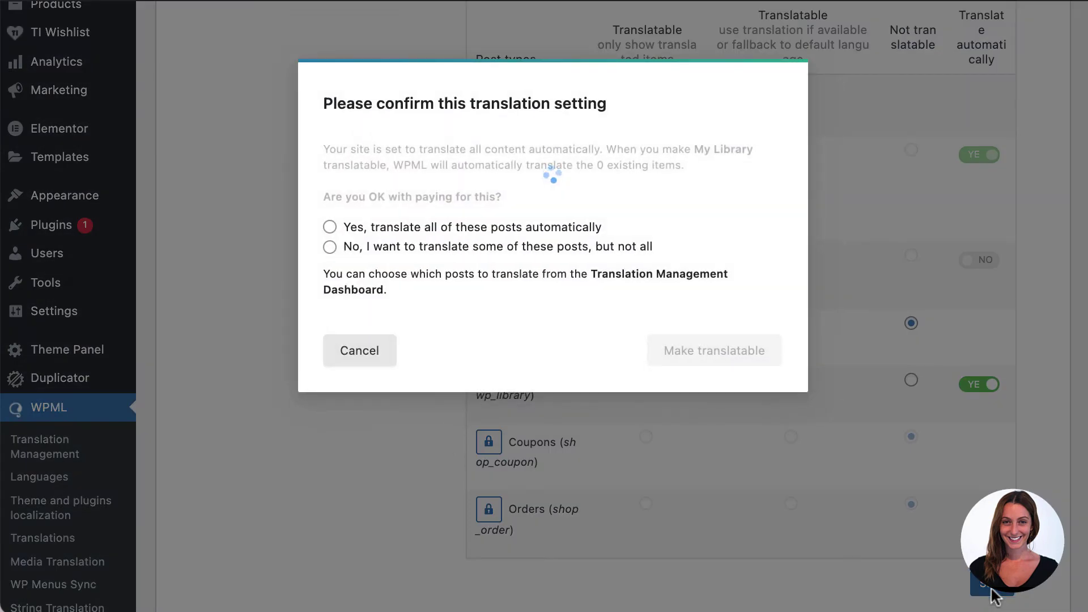
{"action": "left_click", "coordinate": [331, 218]}
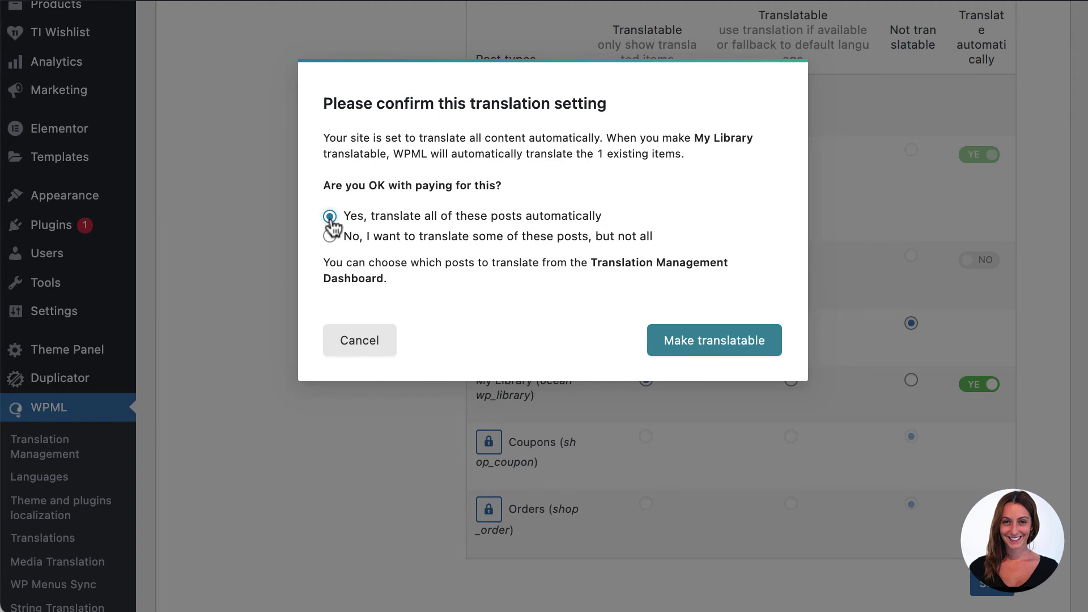
{"action": "left_click", "coordinate": [737, 347]}
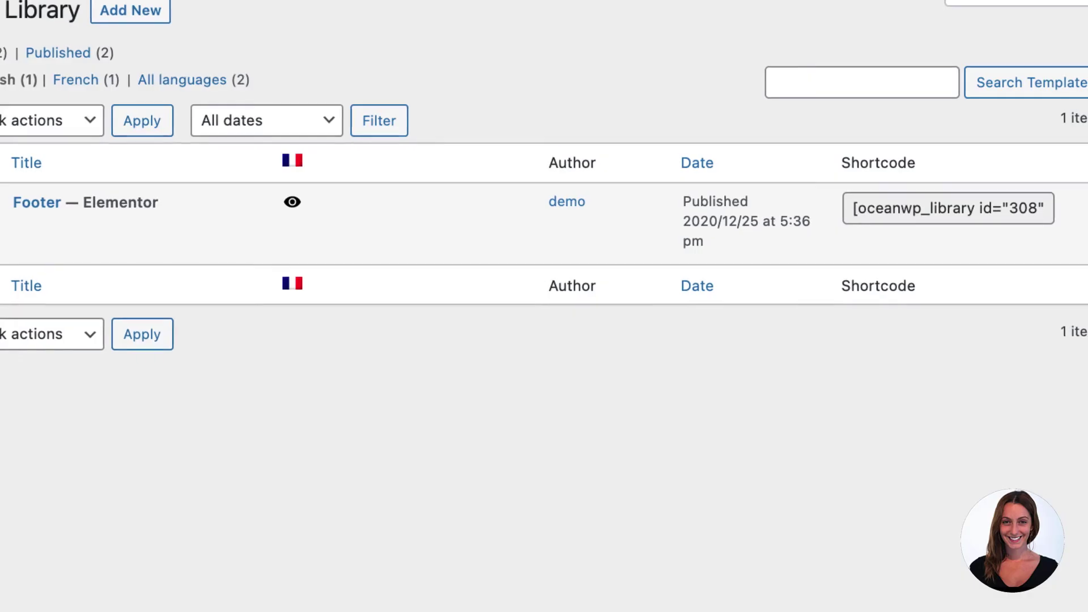
- Find footer widgets template string 308 in String Translation and give it the French value 1134
{"action": "left_click", "coordinate": [266, 86]}
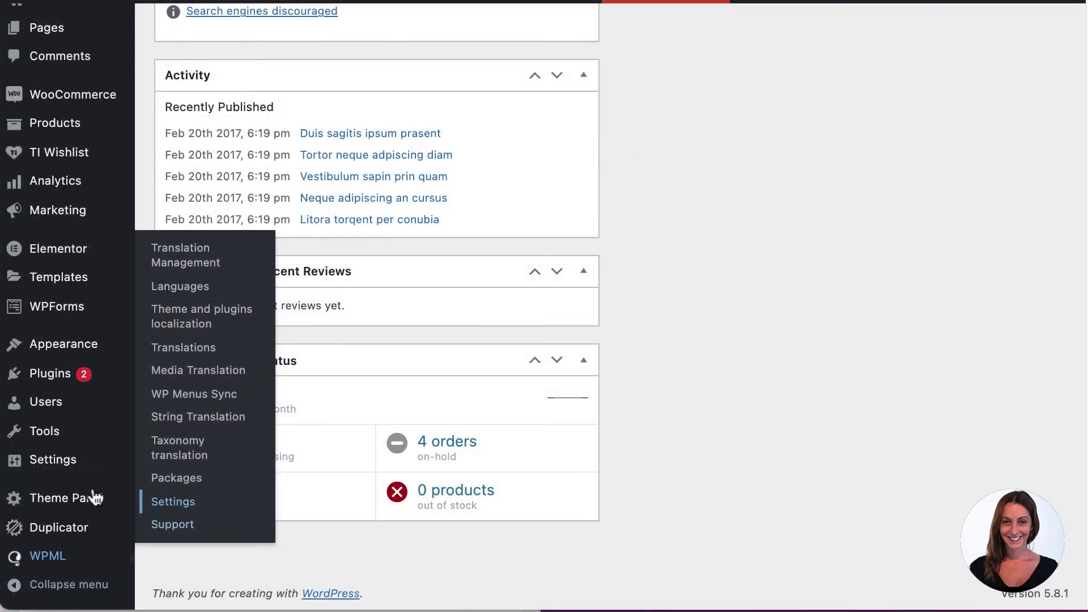
{"action": "left_click", "coordinate": [198, 424]}
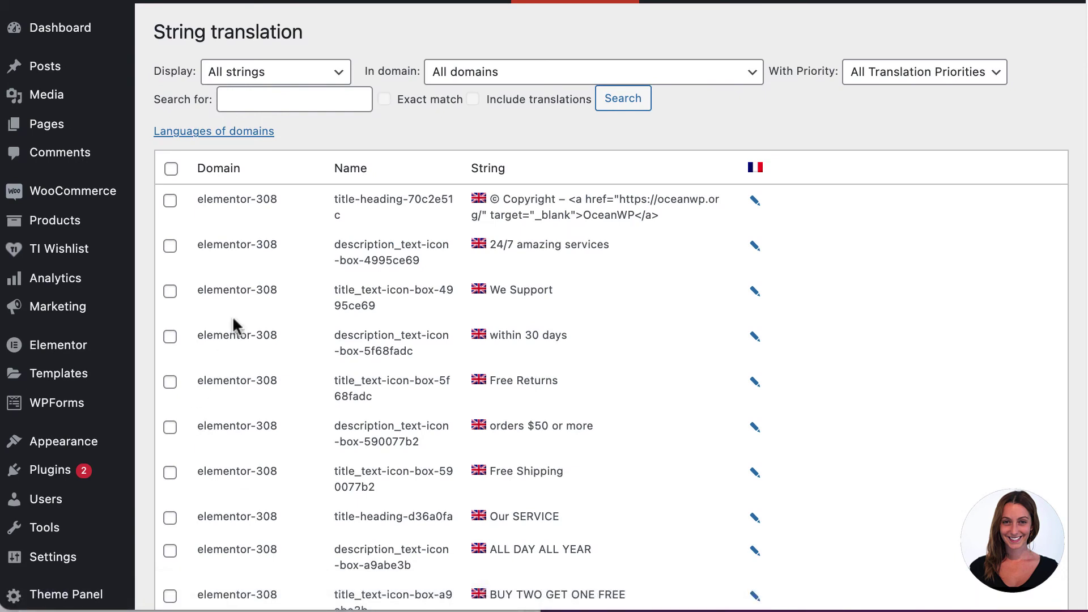
{"action": "left_click", "coordinate": [325, 100]}
{"action": "type", "text": "308"}
{"action": "left_click", "coordinate": [631, 101]}
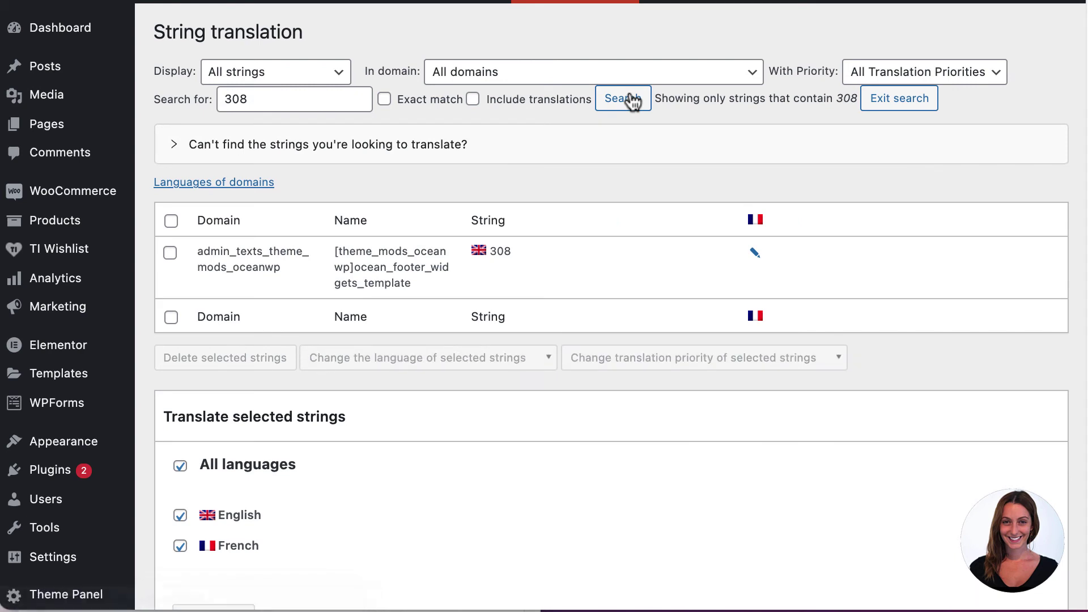
{"action": "left_click", "coordinate": [752, 256]}
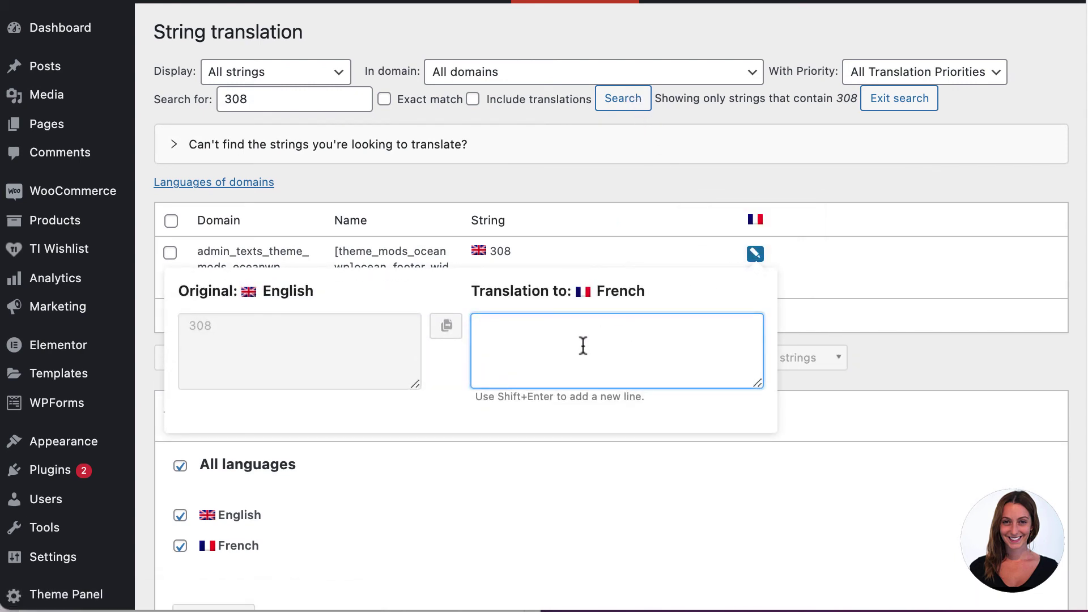
{"action": "type", "text": "1134"}
{"action": "key", "text": "Return"}
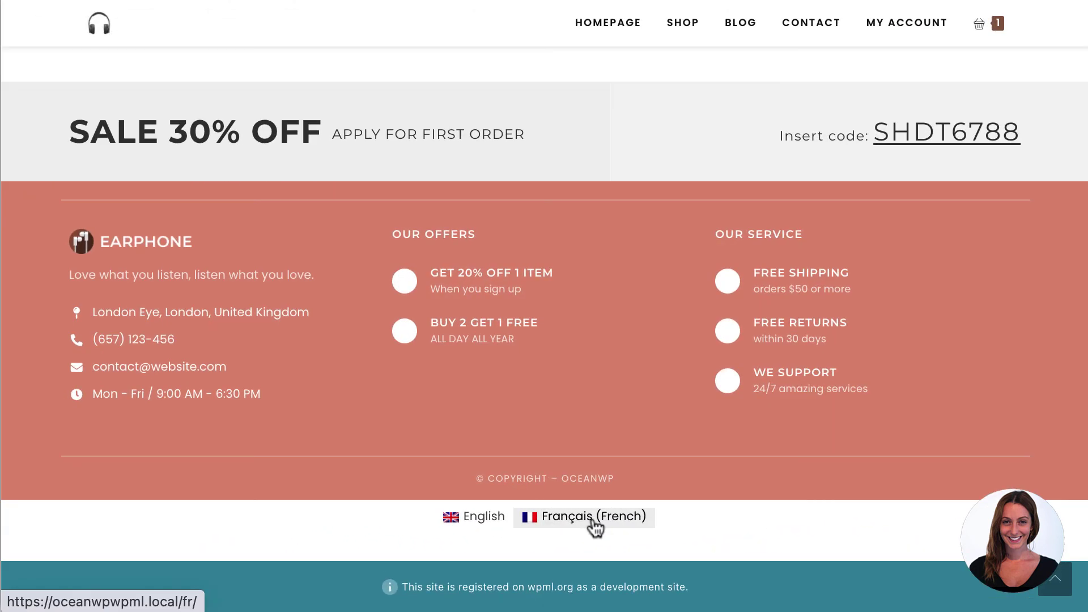
- Switch the storefront to Français and highlight the footer copyright line still in English
{"action": "left_click", "coordinate": [595, 527]}
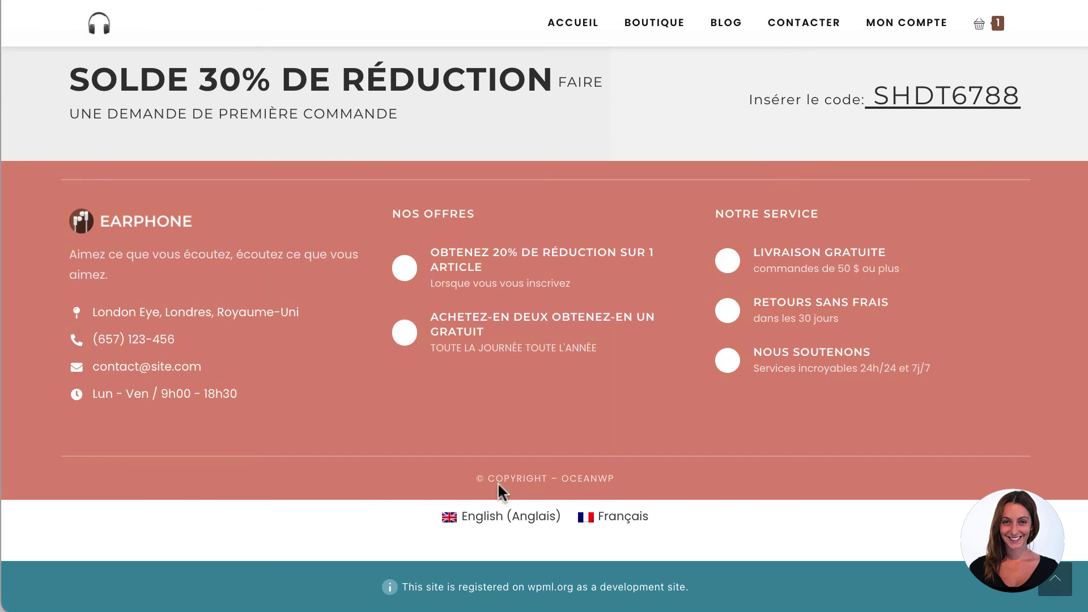
{"action": "left_click_drag", "start_coordinate": [486, 479], "coordinate": [545, 482]}
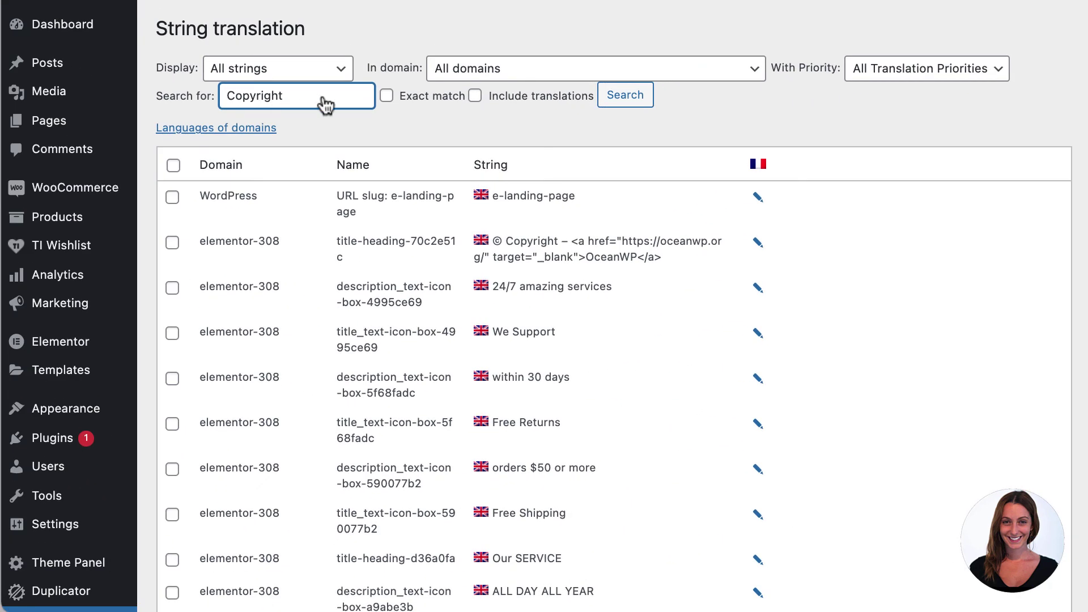
- Search 'Copyright' and replace its French translation with 'Droits d'auteur'
{"action": "left_click", "coordinate": [626, 96]}
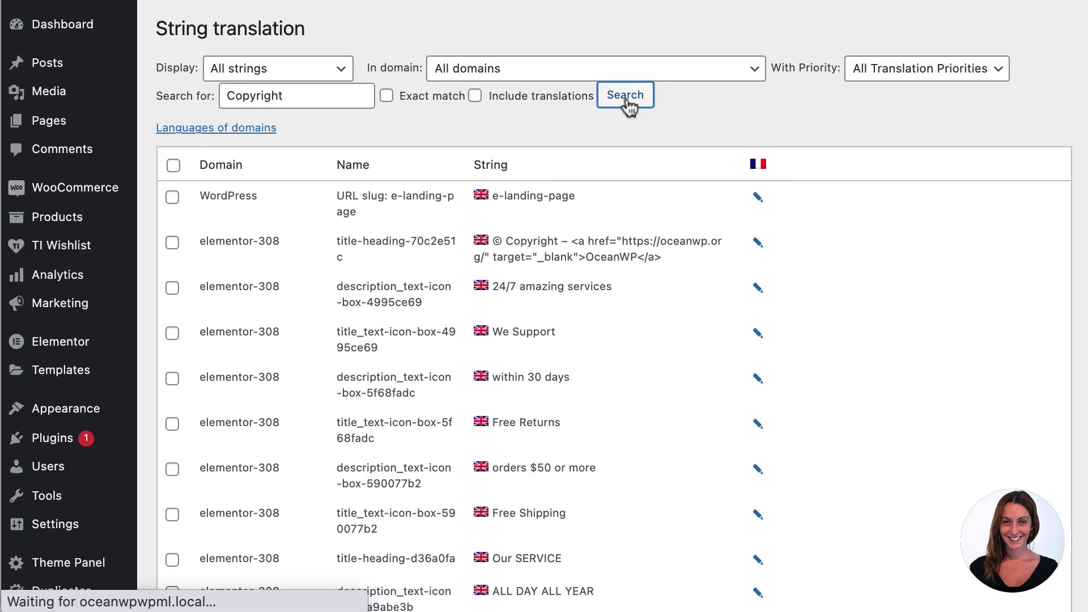
{"action": "left_click", "coordinate": [758, 198]}
{"action": "double_click", "coordinate": [553, 264]}
{"action": "type", "text": "Droits d'auteur"}
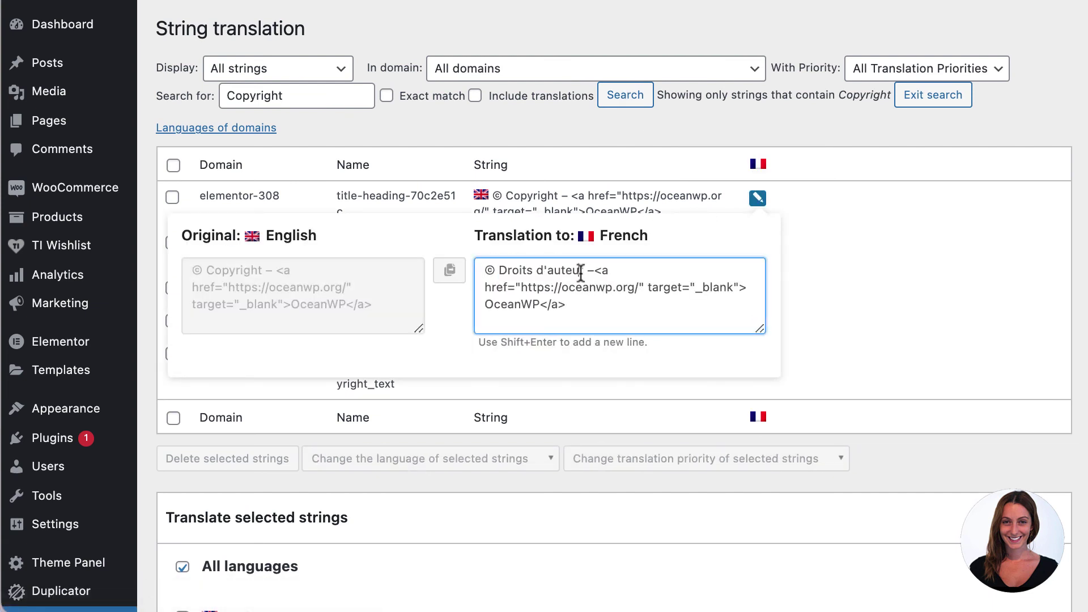
{"action": "key", "text": "Return"}
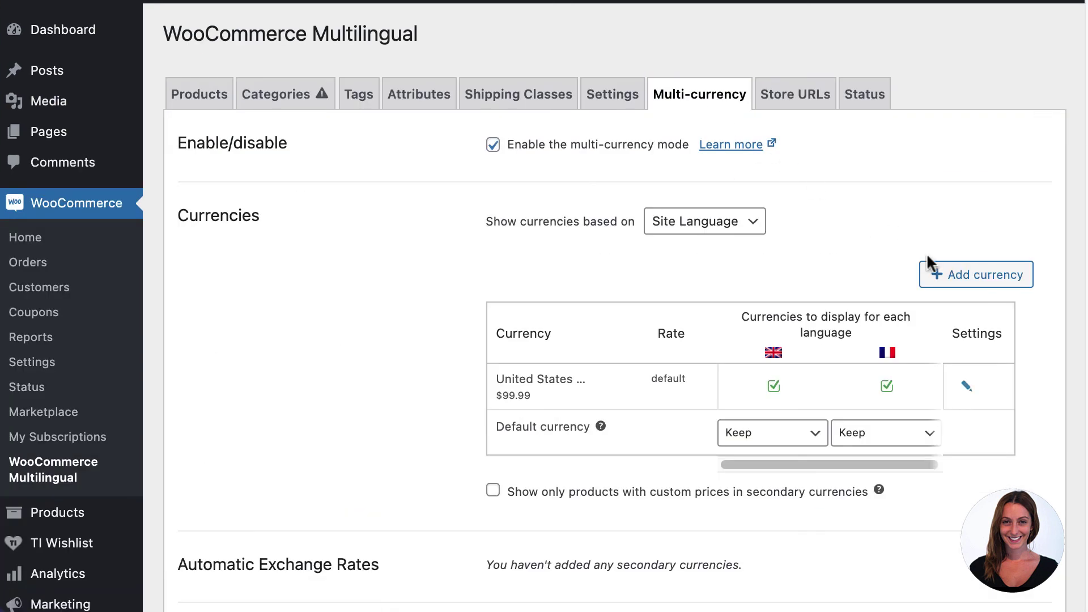
- Add Pound sterling as a store currency and save it
{"action": "left_click", "coordinate": [941, 275]}
{"action": "left_click", "coordinate": [652, 170]}
{"action": "type", "text": "Pound st"}
{"action": "left_click", "coordinate": [536, 219]}
{"action": "scroll", "coordinate": [756, 607], "scroll_direction": "down", "scroll_amount": 3}
{"action": "left_click", "coordinate": [755, 603]}
- Add Euro as another store currency and save it
{"action": "scroll", "coordinate": [978, 176], "scroll_direction": "down", "scroll_amount": 2}
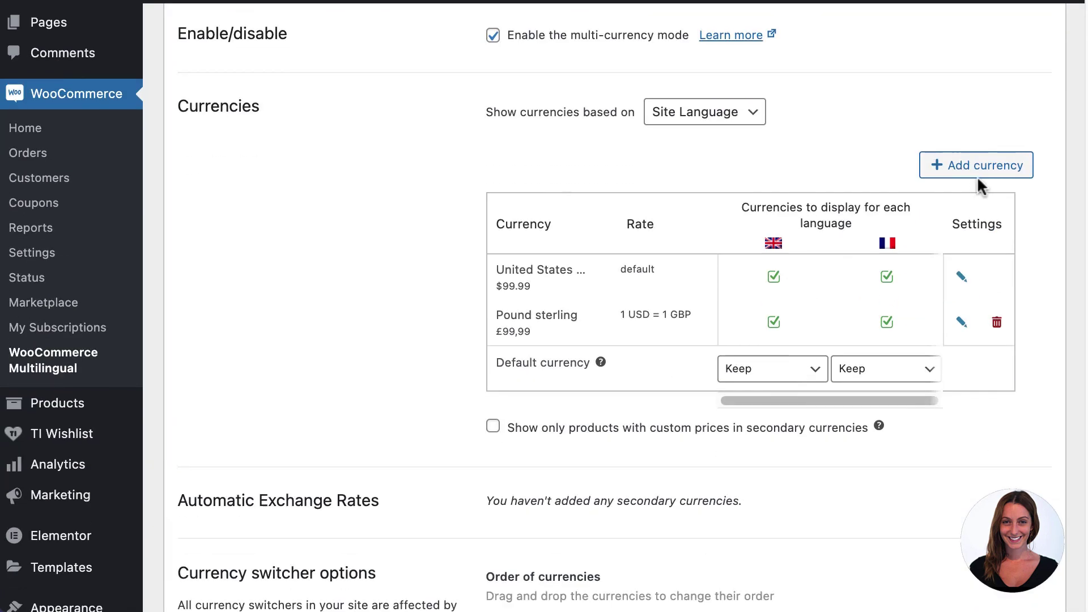
{"action": "left_click", "coordinate": [977, 170]}
{"action": "left_click", "coordinate": [651, 168]}
{"action": "type", "text": "Euro"}
{"action": "left_click", "coordinate": [539, 214]}
{"action": "scroll", "coordinate": [729, 556], "scroll_direction": "down", "scroll_amount": 3}
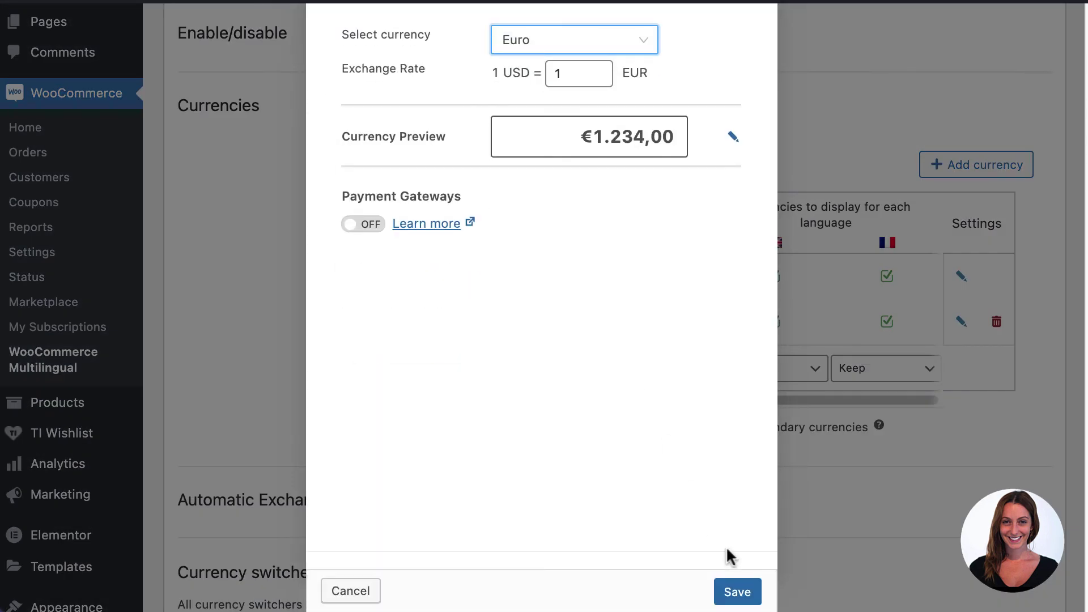
{"action": "left_click", "coordinate": [734, 590]}
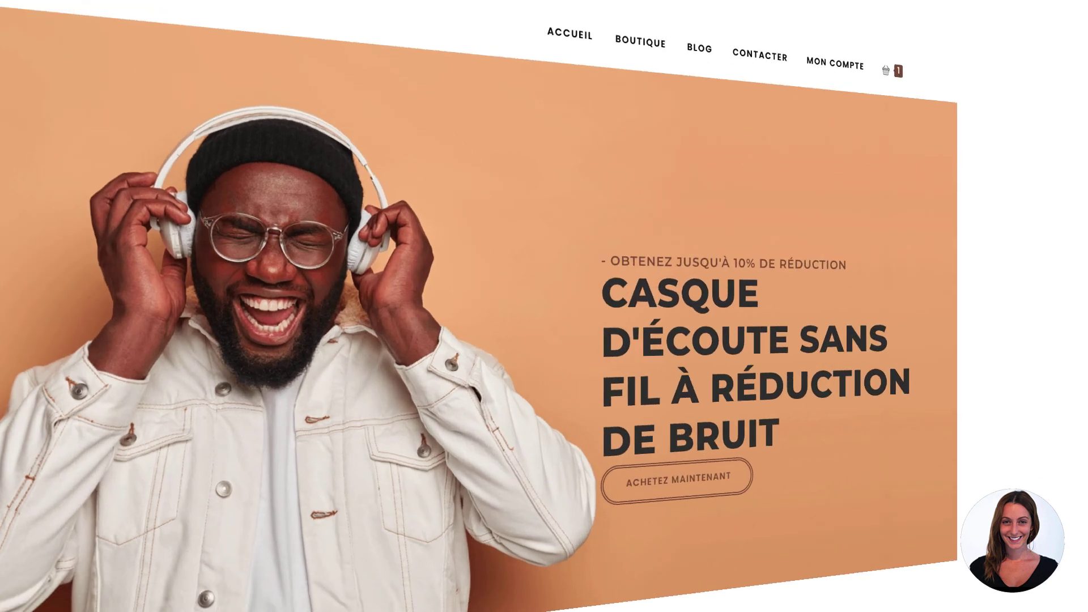
- Scroll the French homepage down to the footer reading 'Droits d'auteur – OceanWP'
{"action": "scroll", "coordinate": [544, 306], "scroll_direction": "down", "scroll_amount": 15}
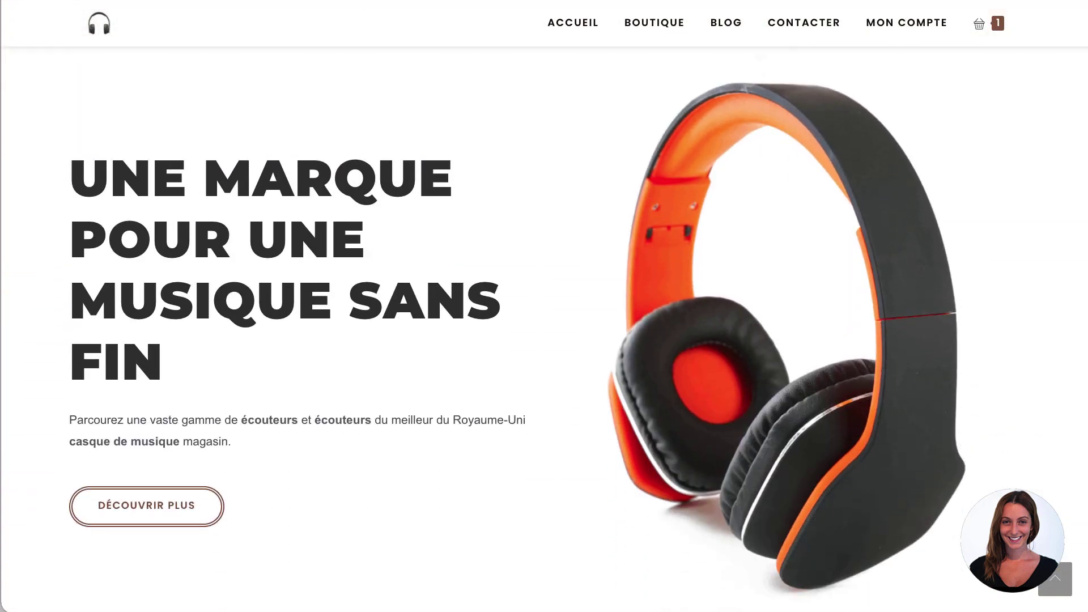
{"action": "scroll", "coordinate": [544, 306], "scroll_direction": "down", "scroll_amount": 15}
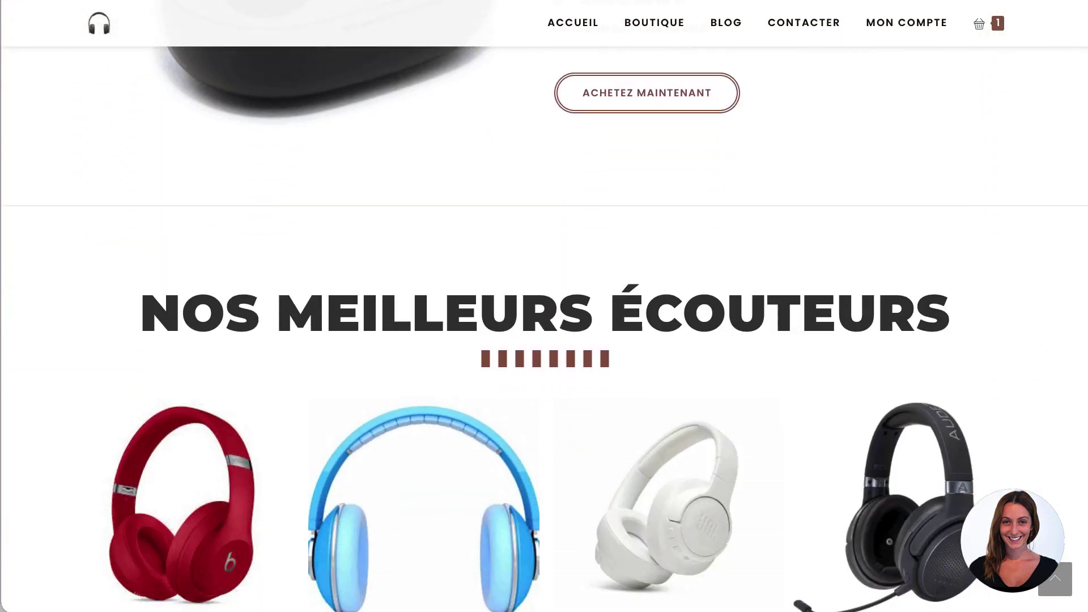
{"action": "scroll", "coordinate": [544, 306], "scroll_direction": "down", "scroll_amount": 9}
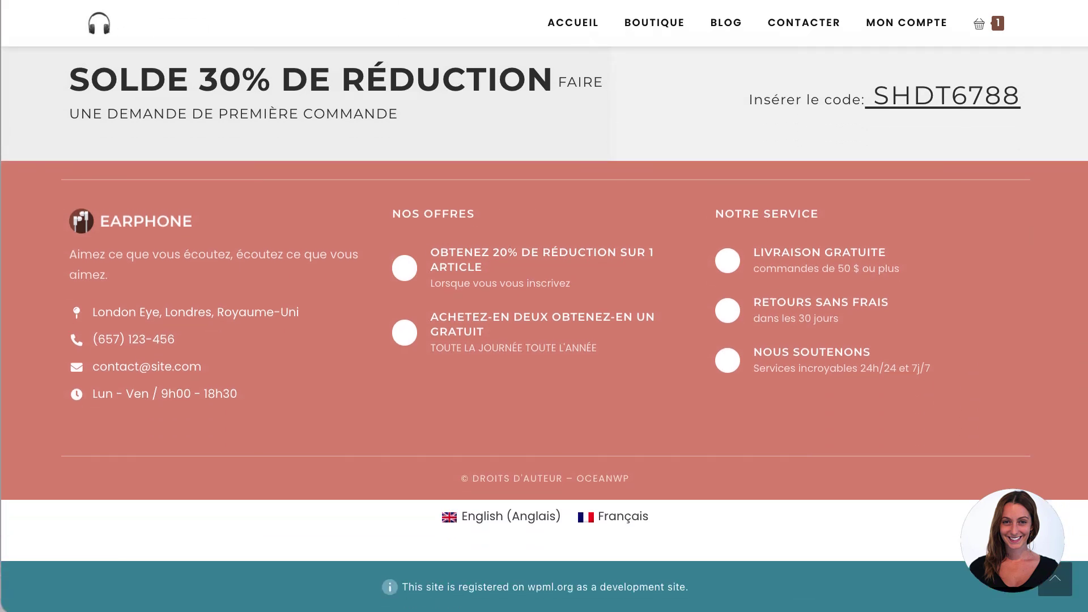